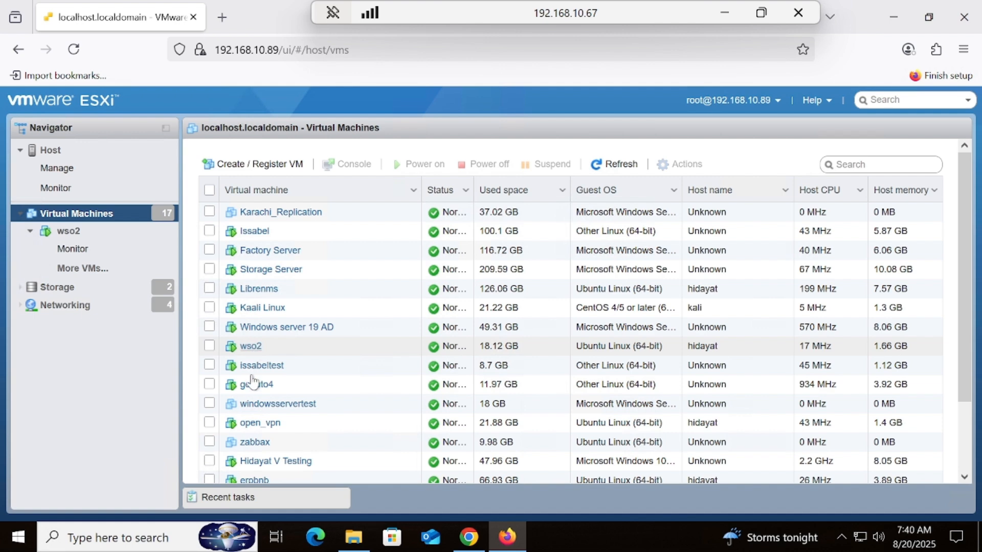
Open the wso2 virtual machine and inspect its console output
click(250, 346)
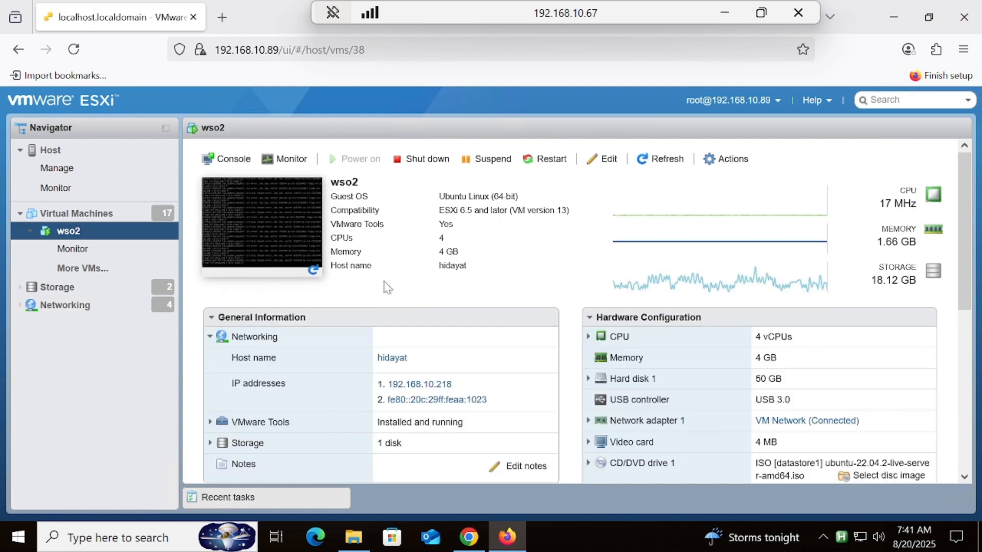
click(288, 250)
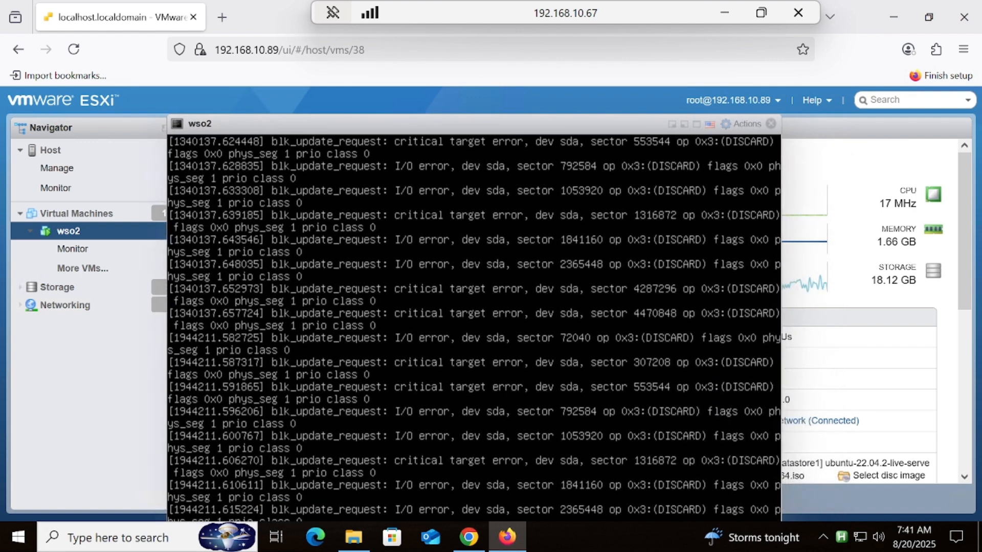
click(771, 124)
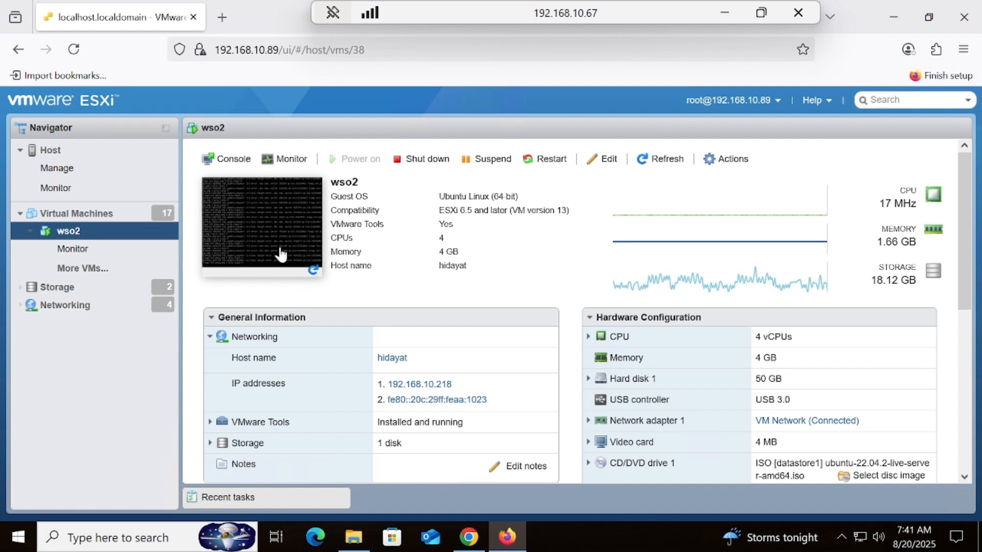
Shut down the wso2 virtual machine and reopen its details page from the virtual machine inventory
click(422, 159)
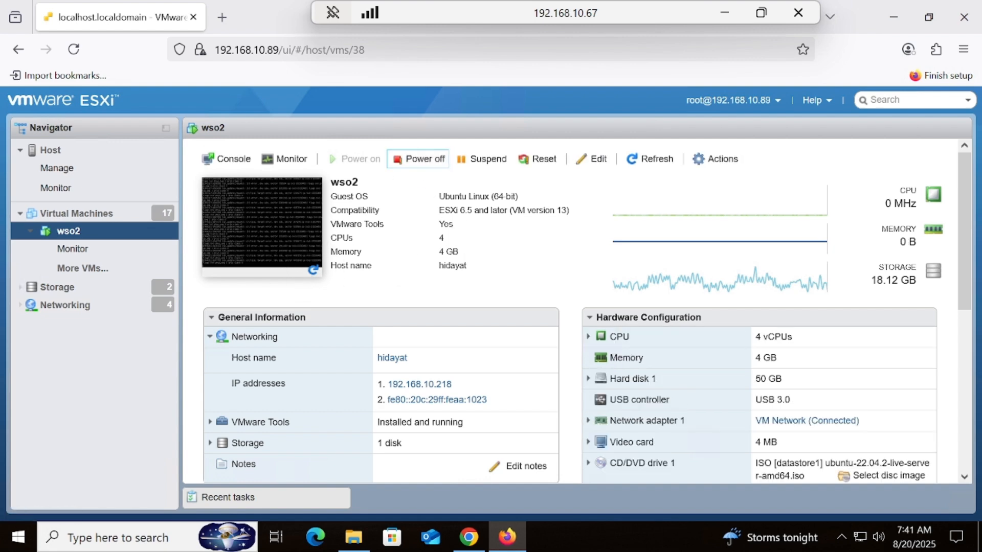
click(103, 221)
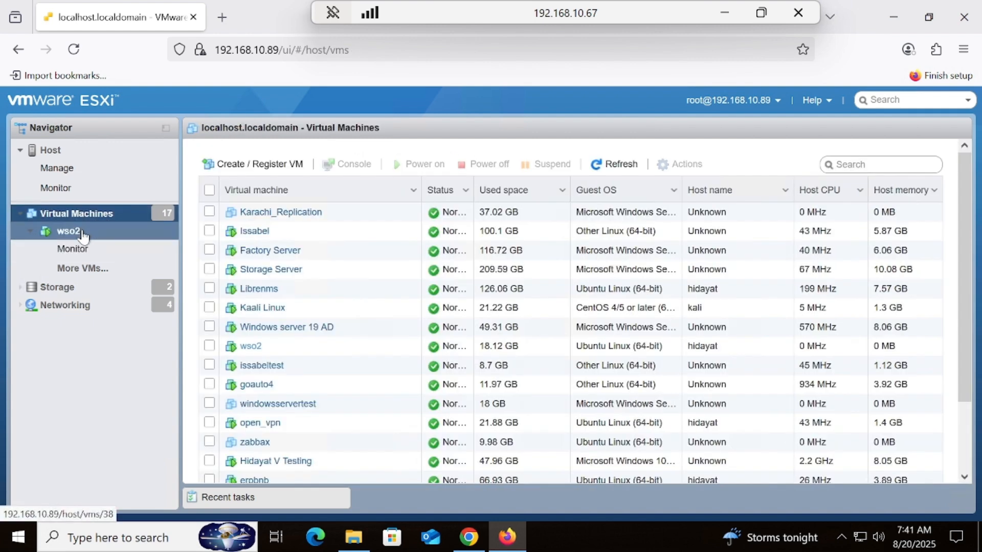
click(81, 231)
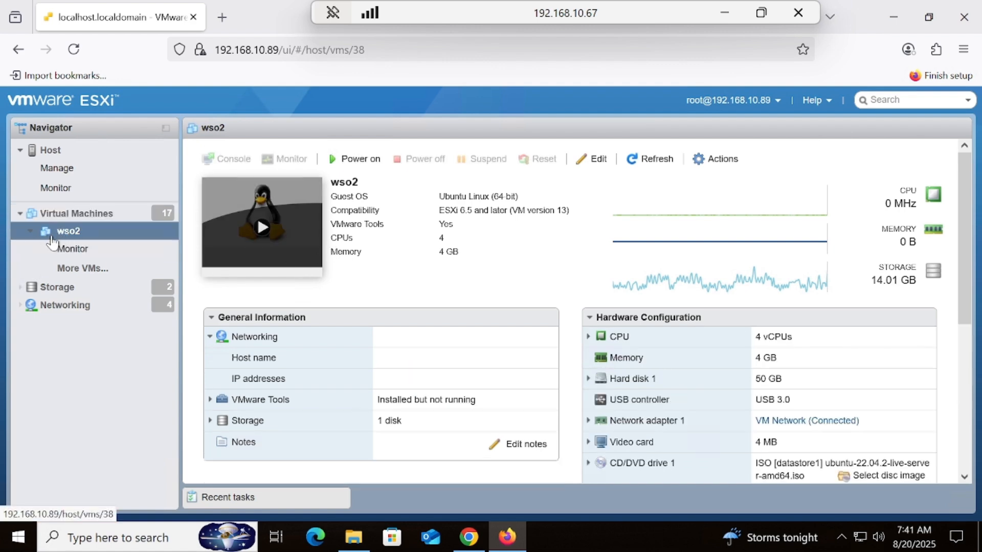
Export the wso2 virtual machine, downloading both its wso2.ovf file and its disk-1.vmdk disk file
click(714, 160)
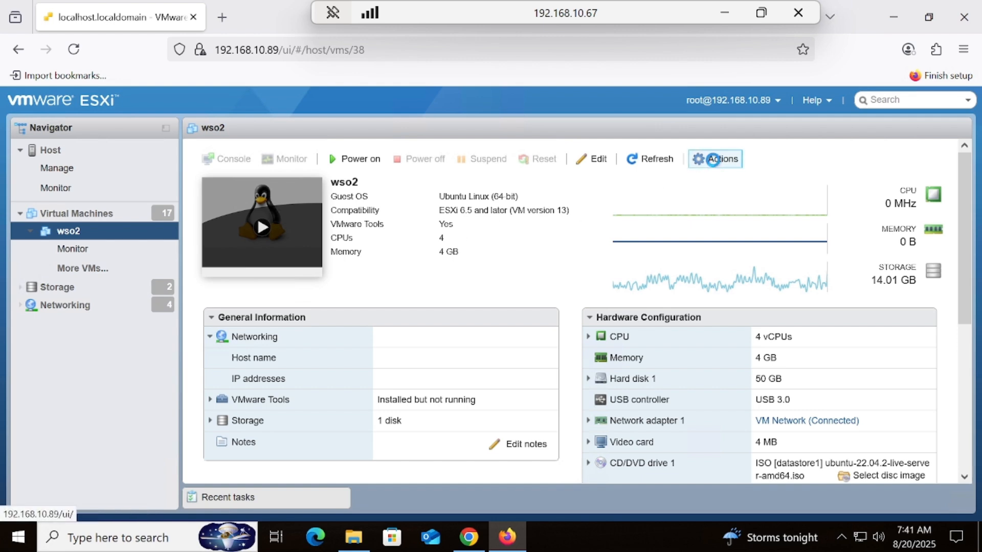
mouse_move(746, 231)
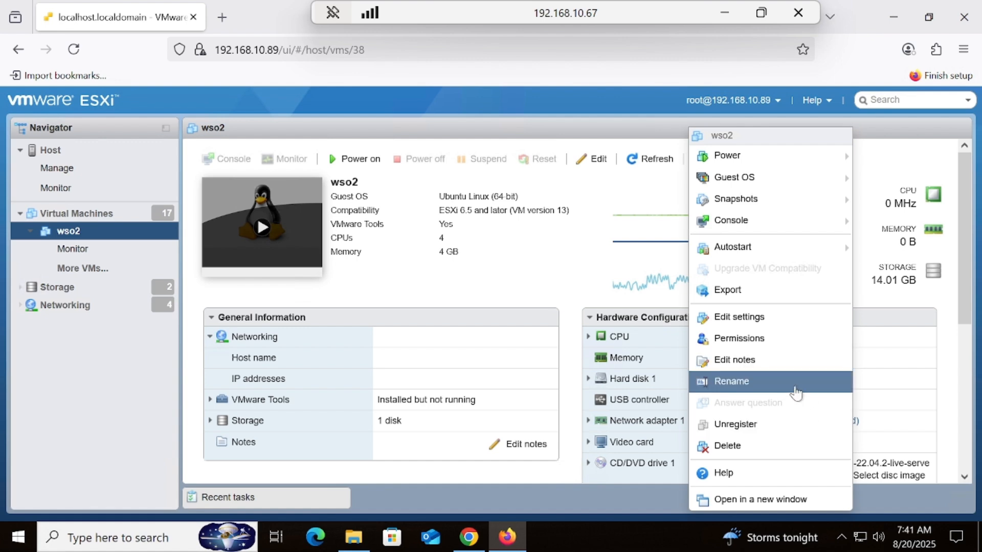
click(761, 300)
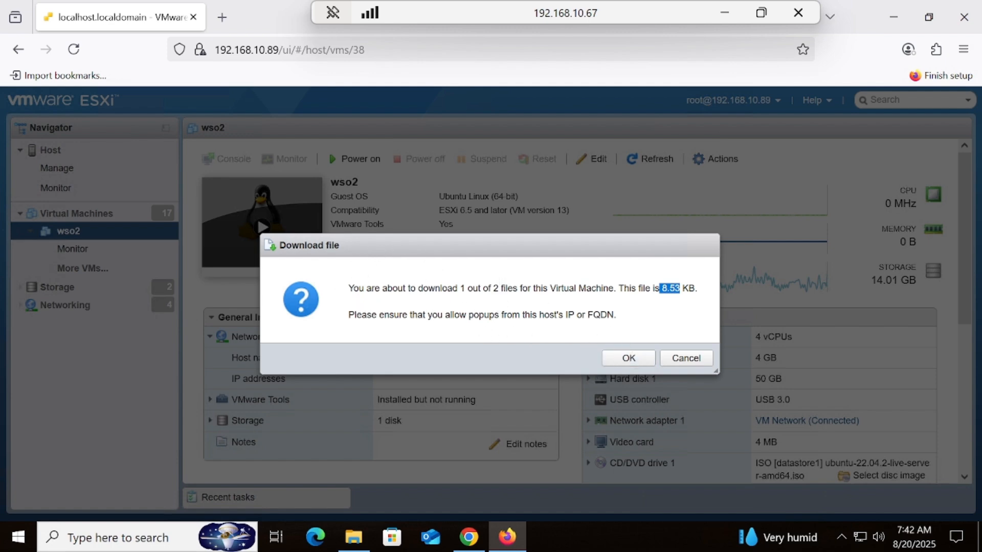
click(627, 359)
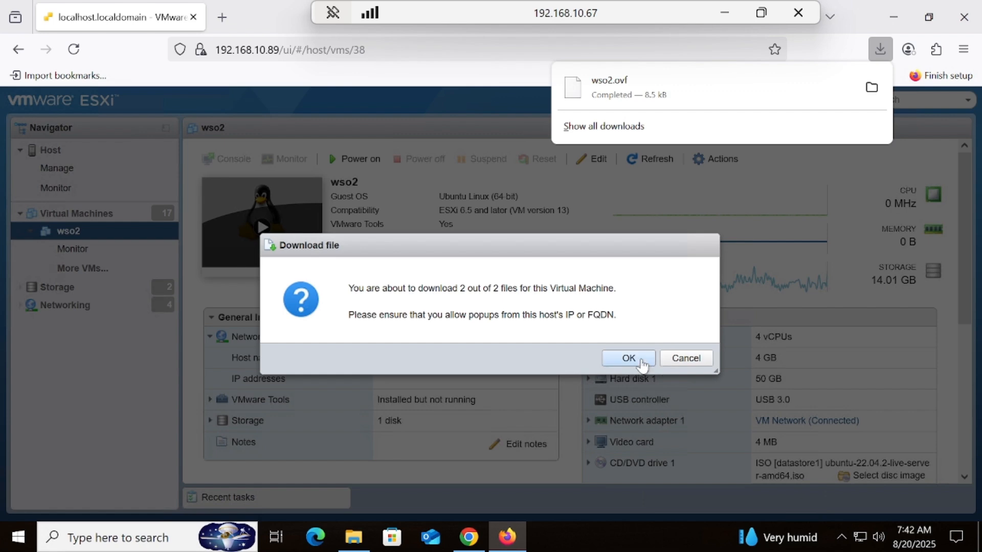
drag(466, 288, 513, 289)
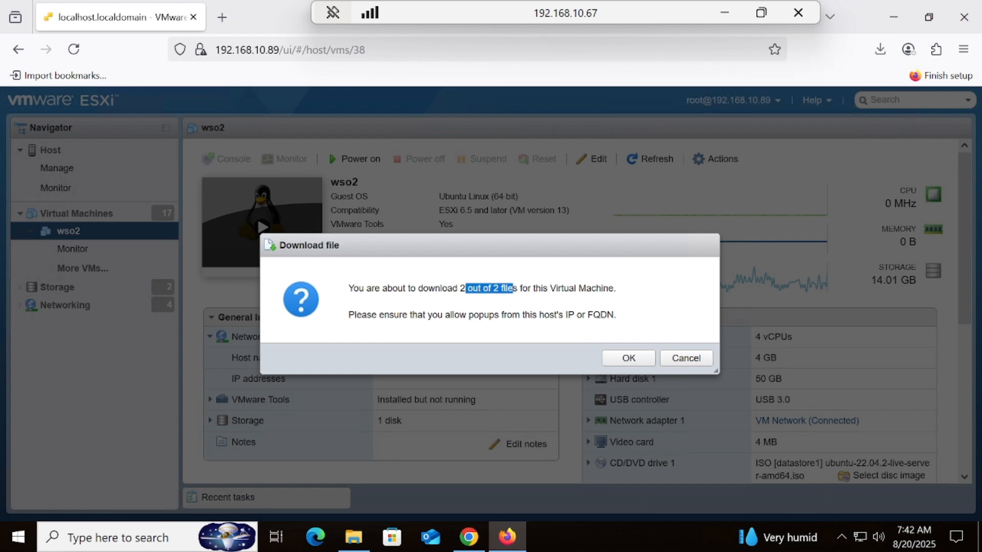
click(489, 300)
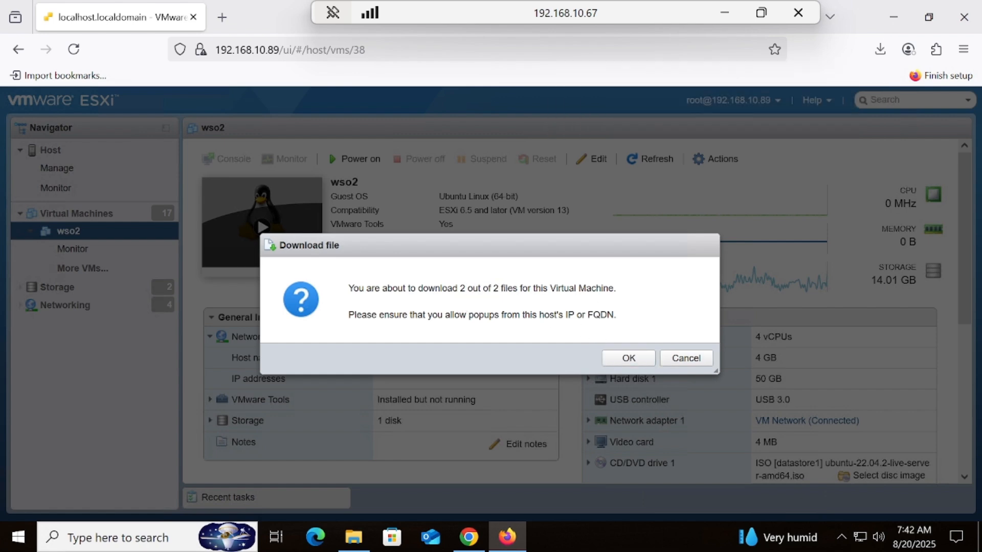
click(628, 359)
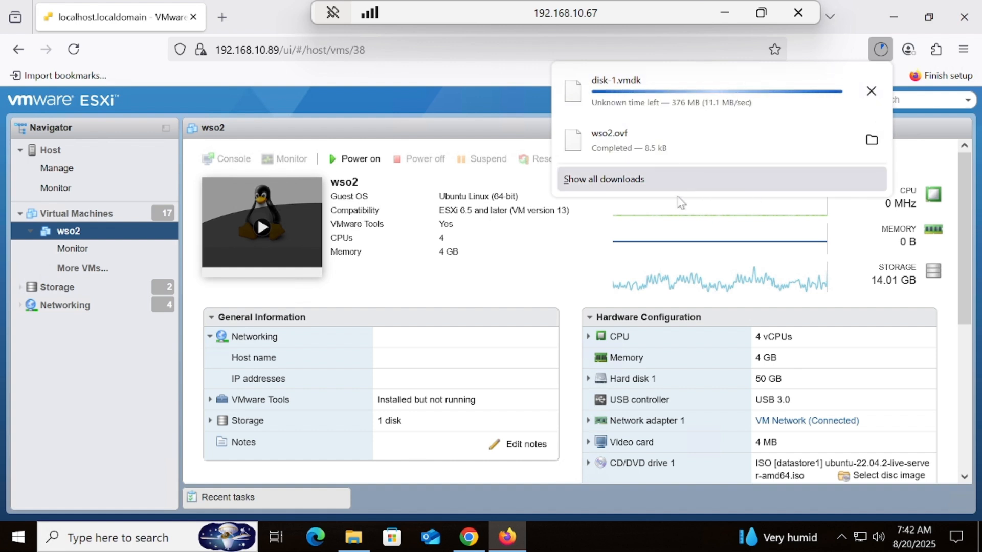
click(724, 16)
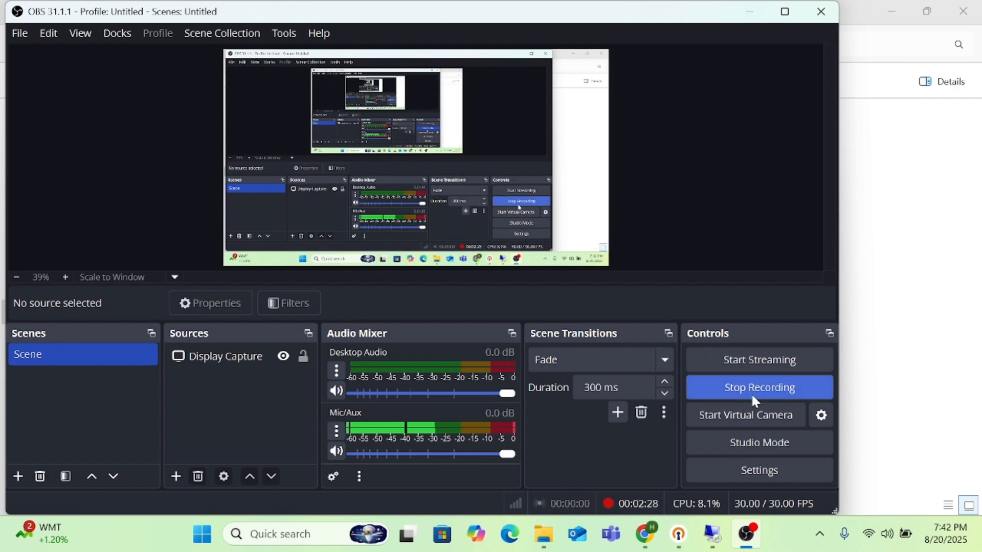
click(750, 391)
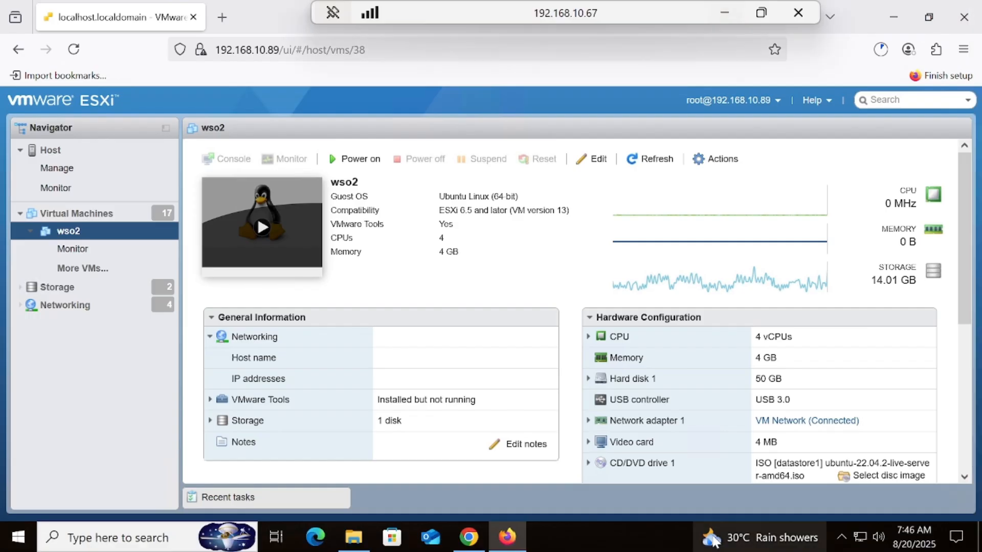
click(713, 540)
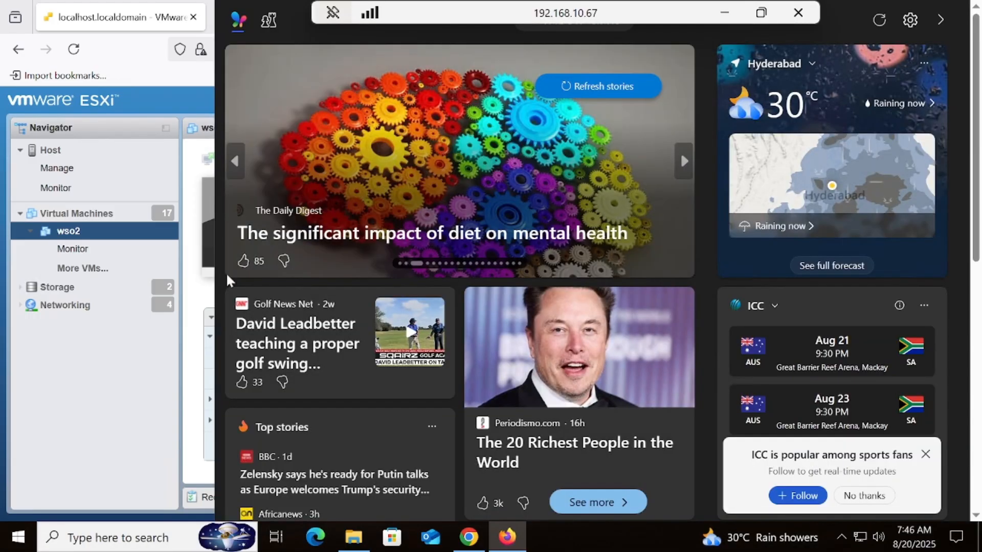
click(126, 371)
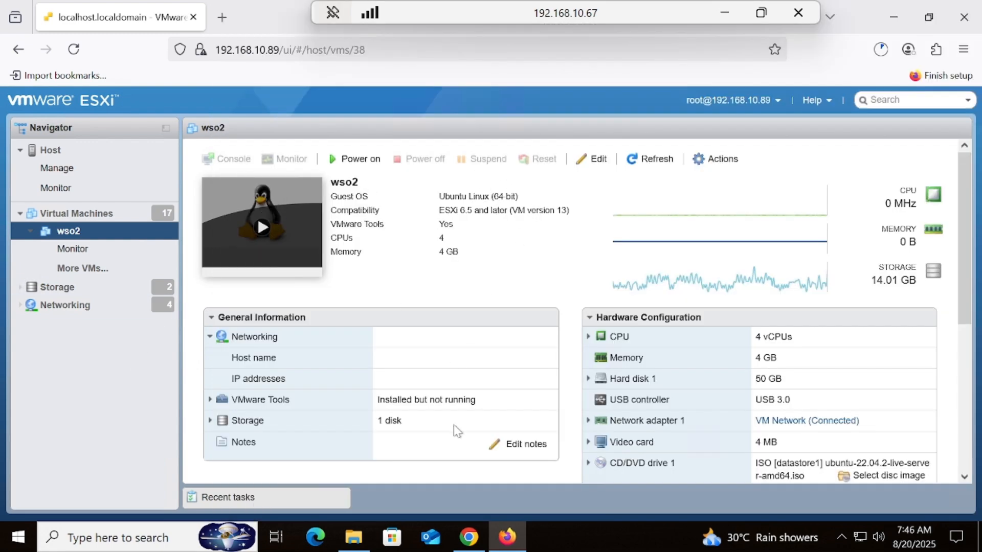
Switch to File Explorer and examine the exported wso2.ovf and disk-1.vmdk files in the Downloads folder
click(353, 537)
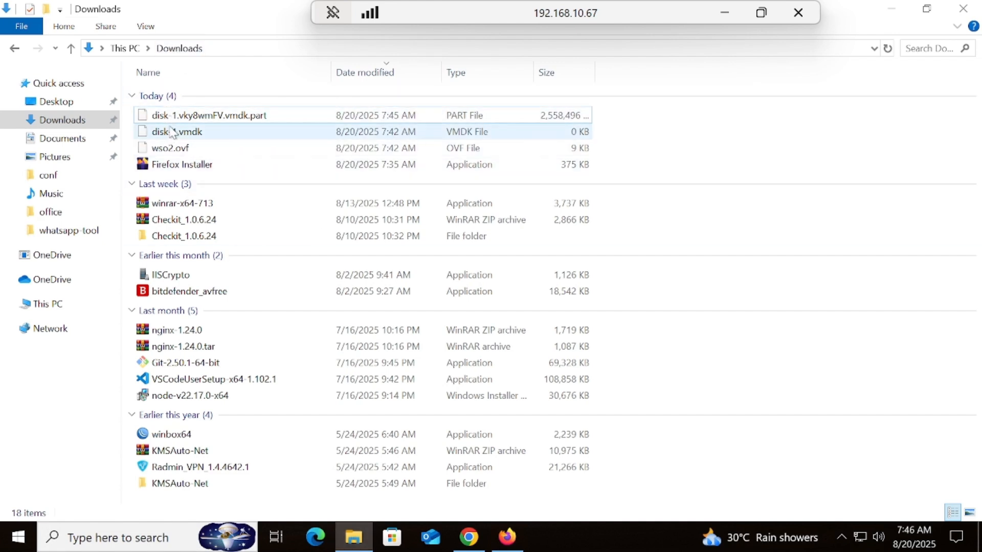
click(188, 149)
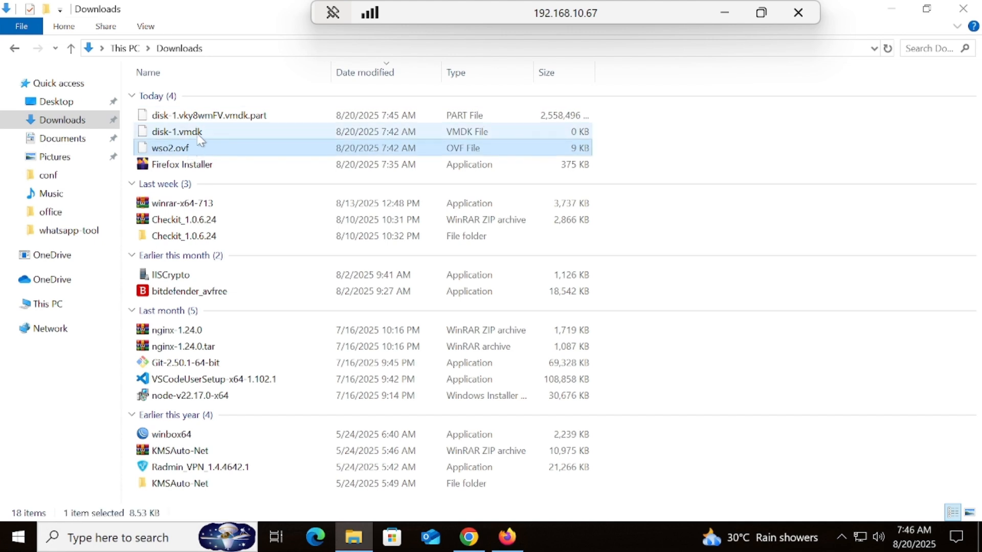
click(200, 137)
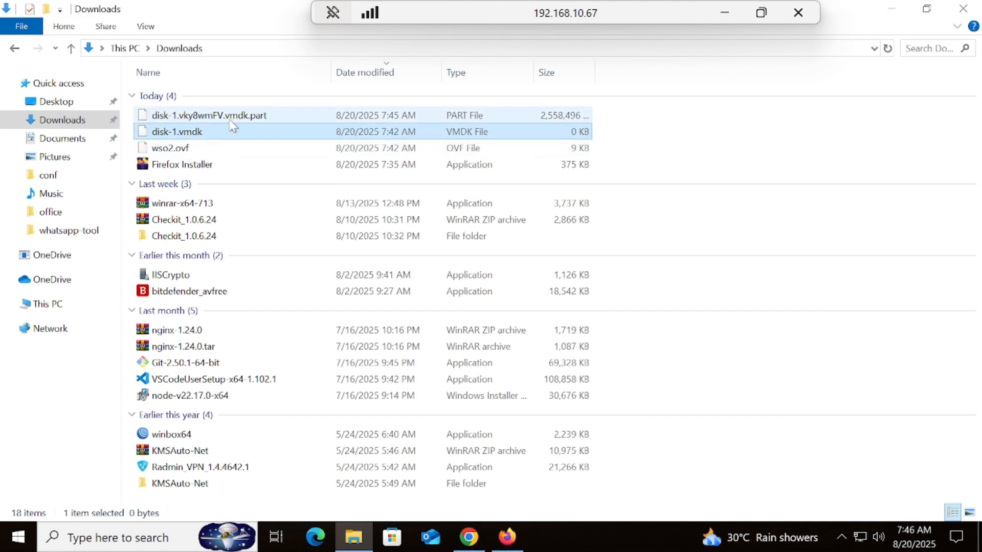
click(250, 118)
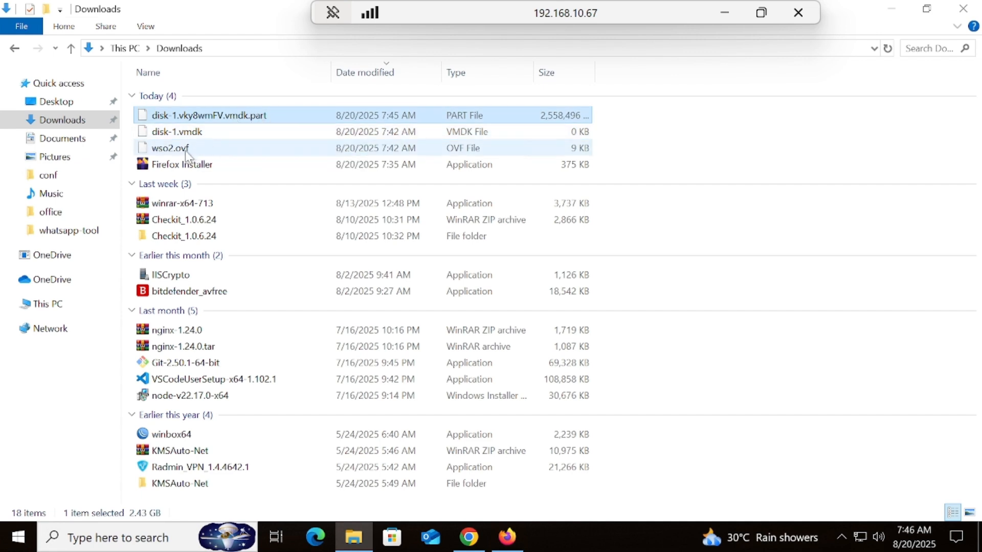
key(Down)
key(Down)
key(Up)
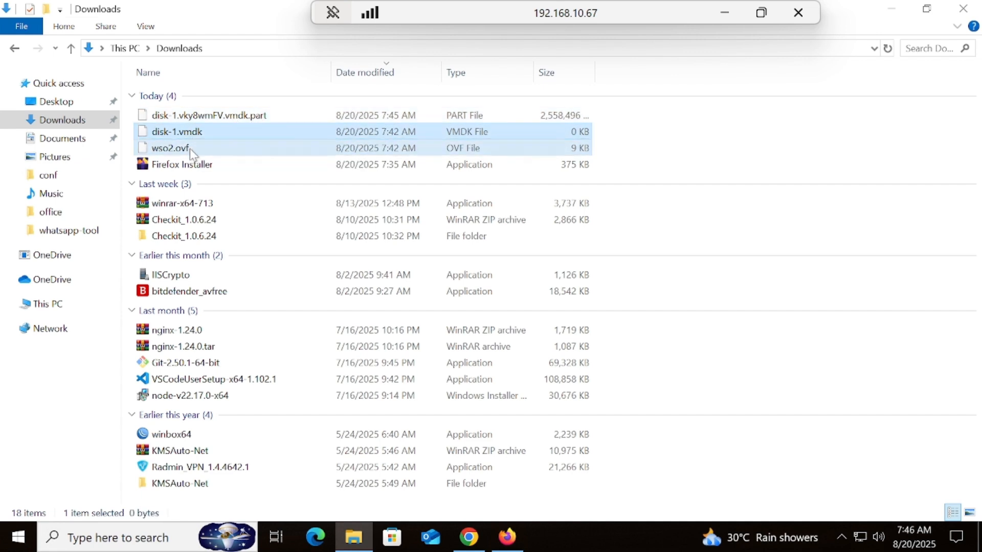
key(Down)
key(Up)
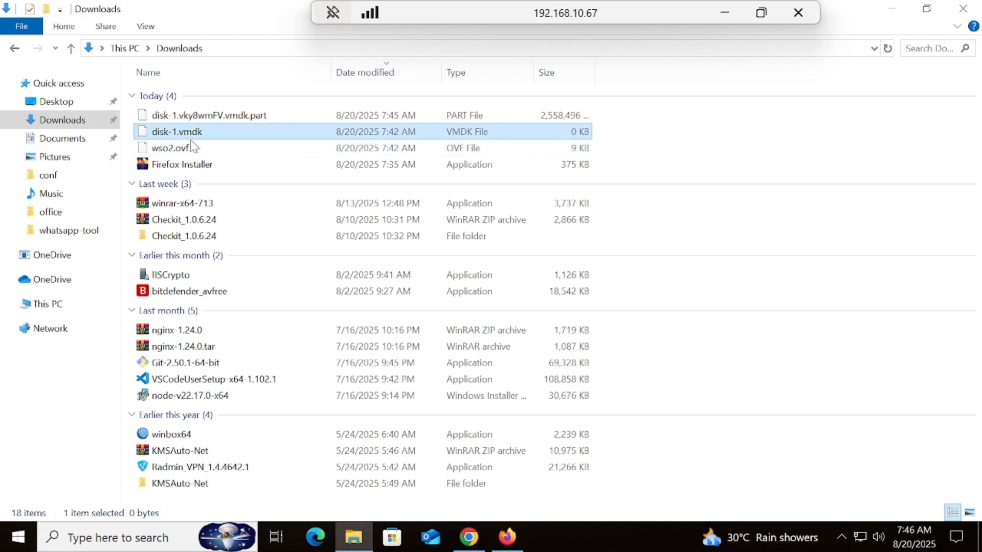
key(Down)
key(Up)
key(Up)
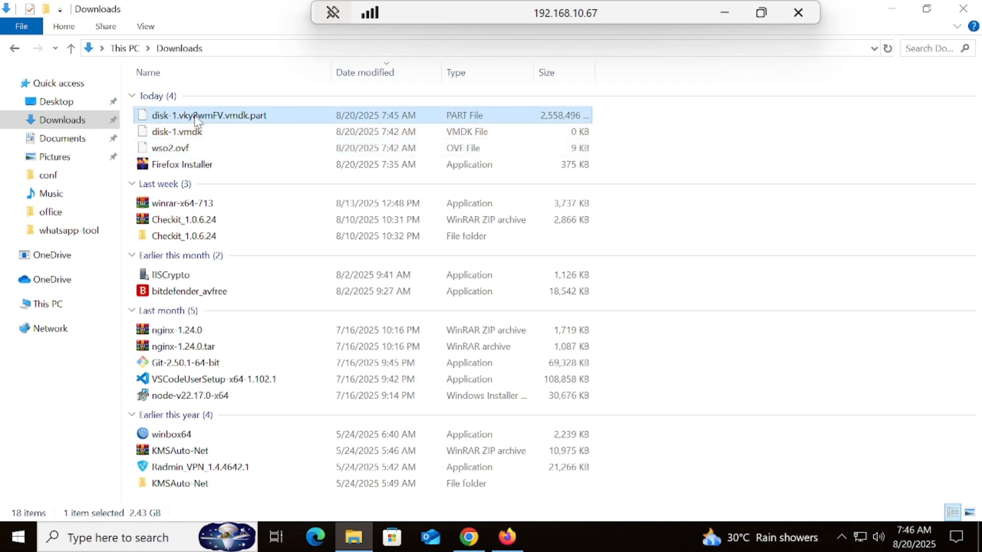
key(Down)
key(Down)
key(Up)
key(Up)
key(Down)
key(Down)
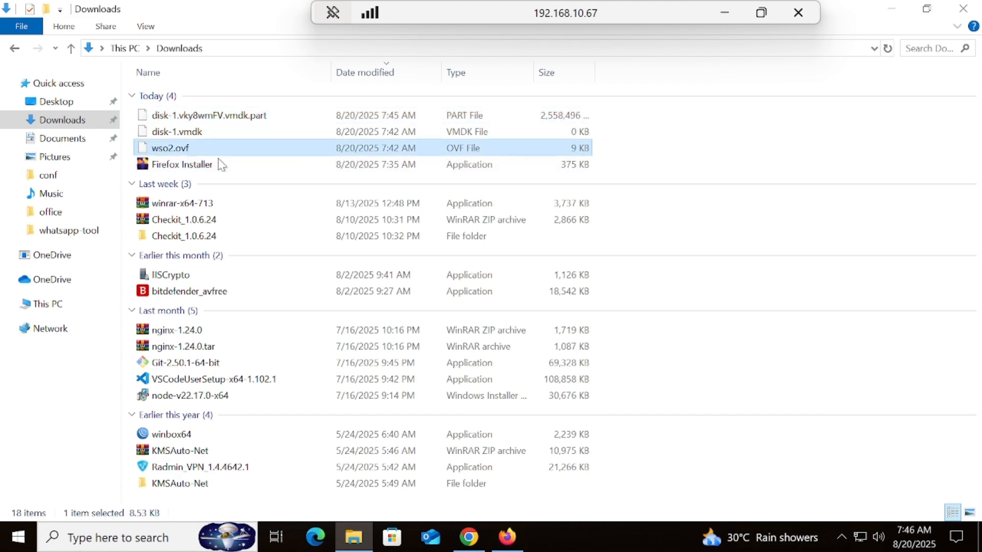
Switch back to the ESXi page in Firefox, delete the wso2 virtual machine from the host, and refresh the virtual machine list
key(alt+Tab)
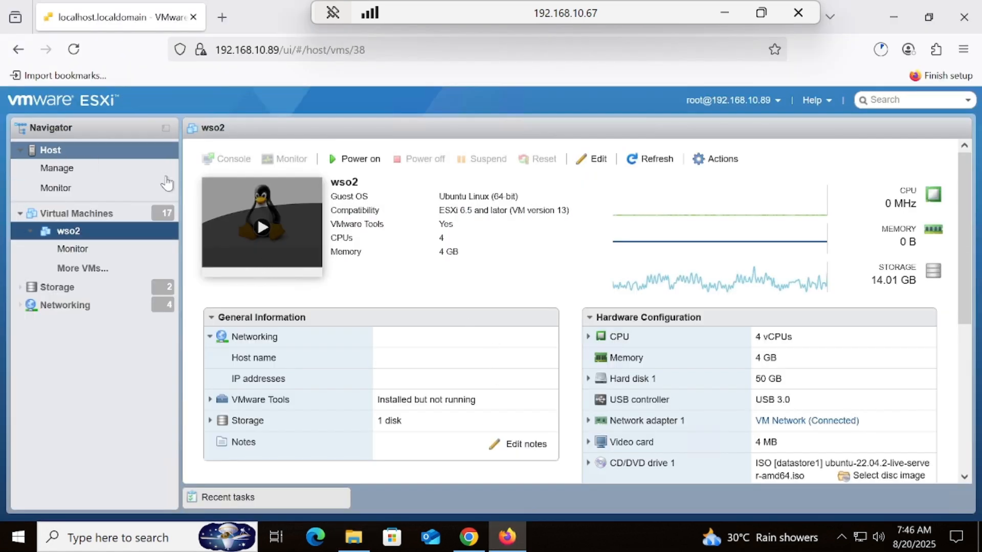
click(96, 219)
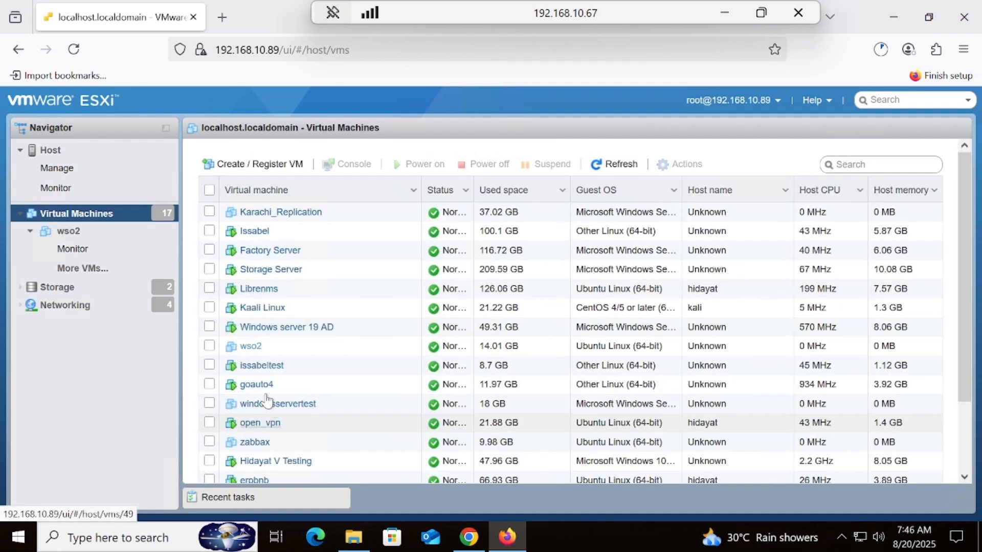
click(209, 347)
click(683, 165)
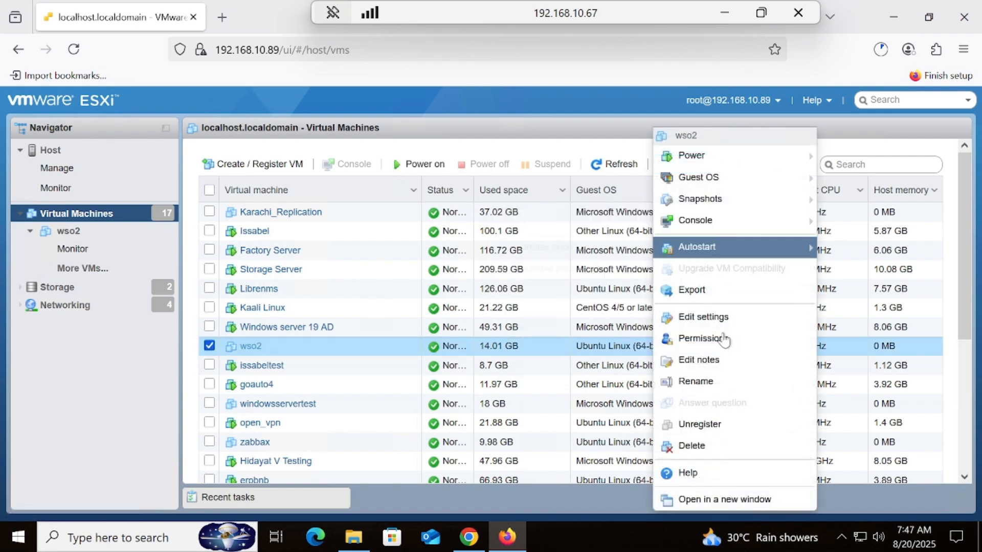
click(721, 452)
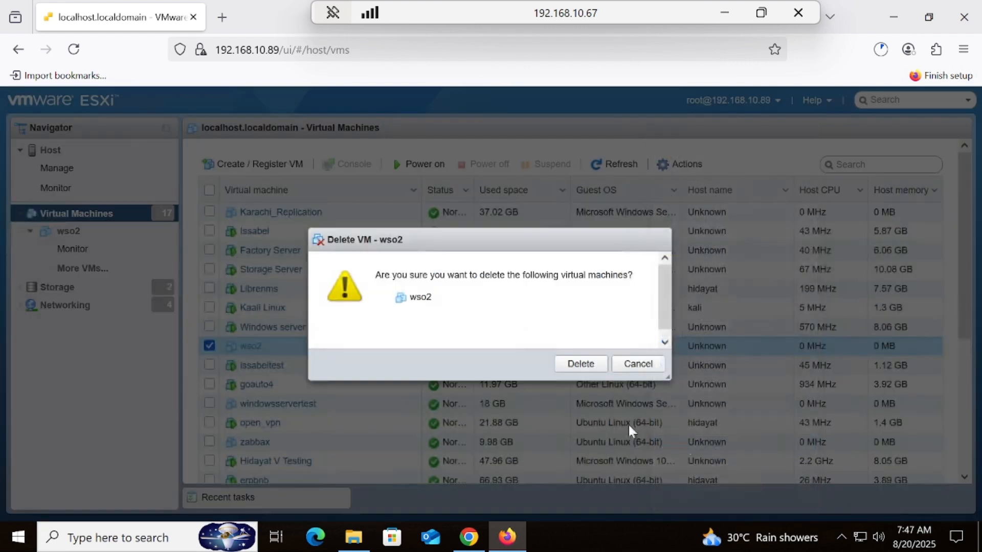
click(578, 367)
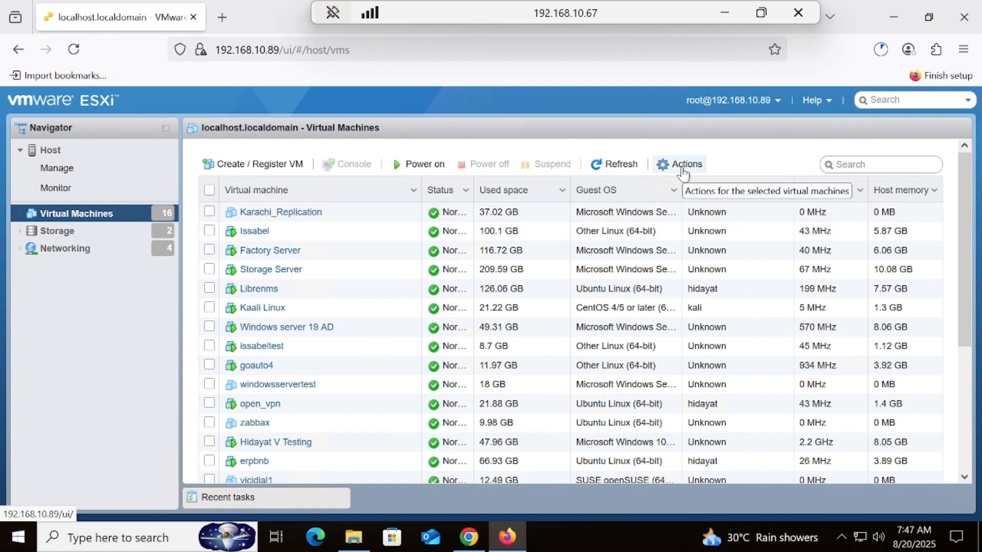
click(627, 166)
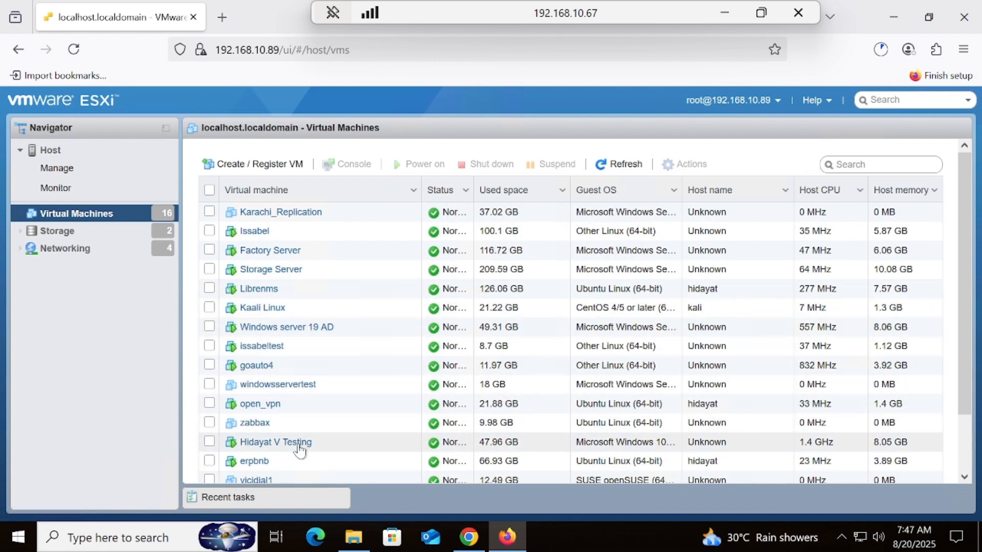
Start deploying a virtual machine from an OVF or OVA file and name it wso2
click(254, 171)
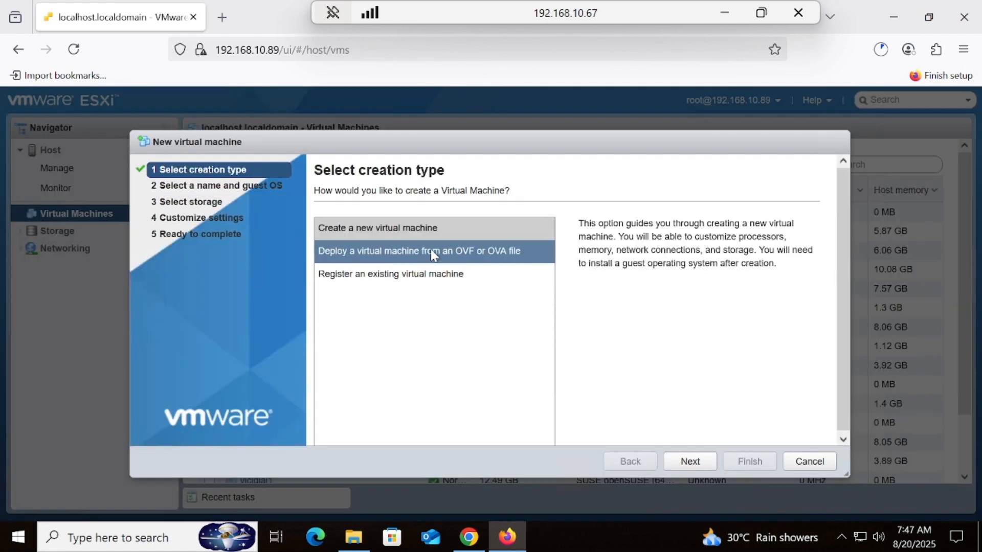
click(460, 256)
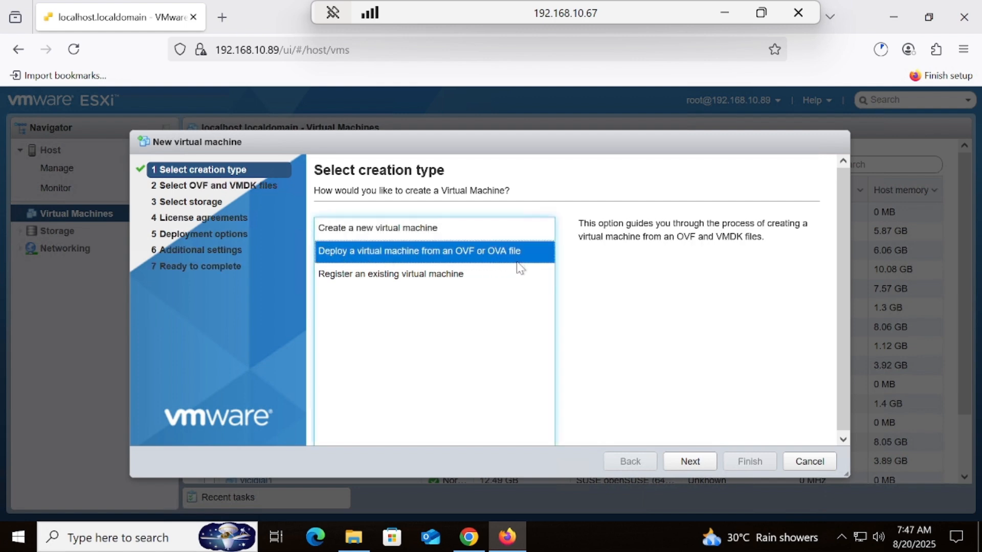
click(689, 462)
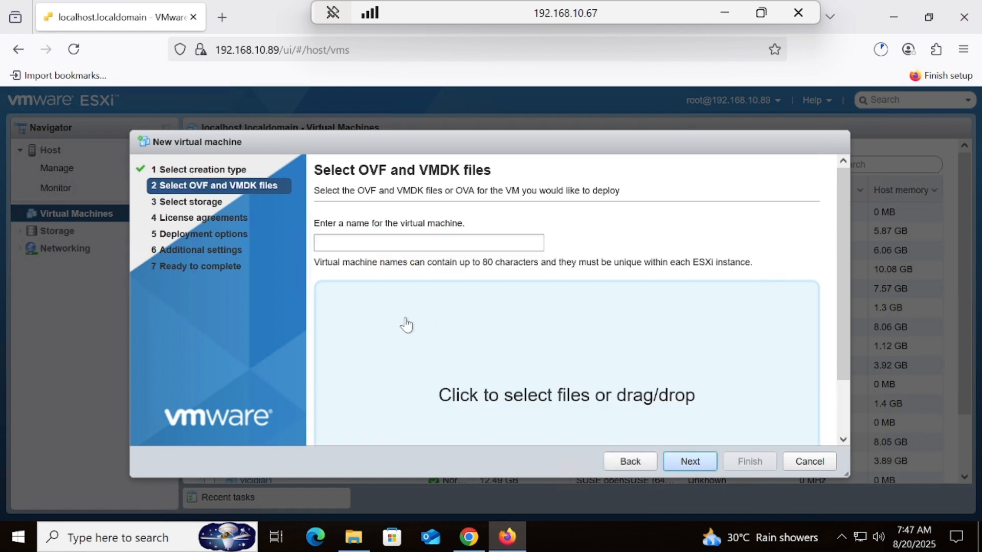
click(376, 243)
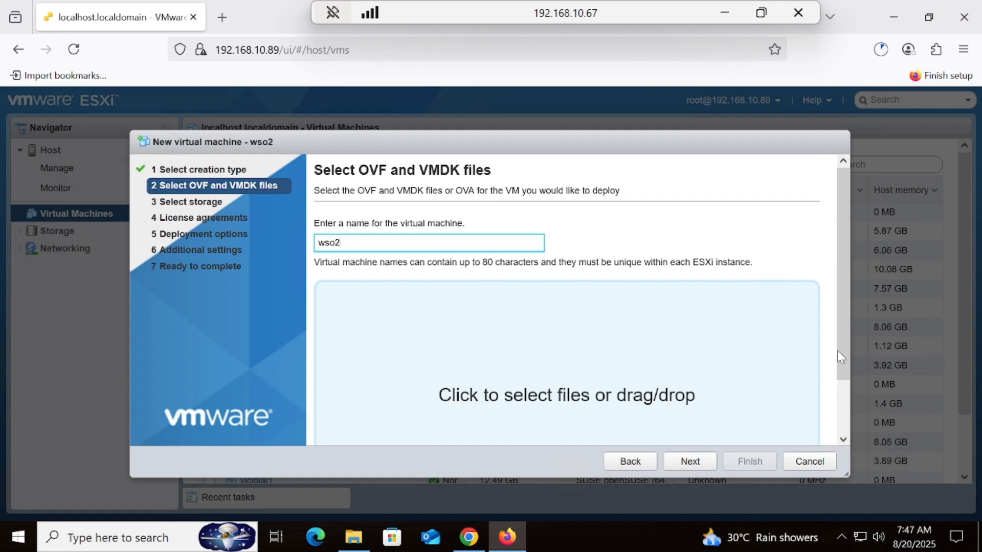
Add wso2.ovf, disk-1.vmdk and disk-1.vky8wmFV.vmdk.part from the Downloads folder as the source files for the wso2 deployment
drag(846, 378, 845, 416)
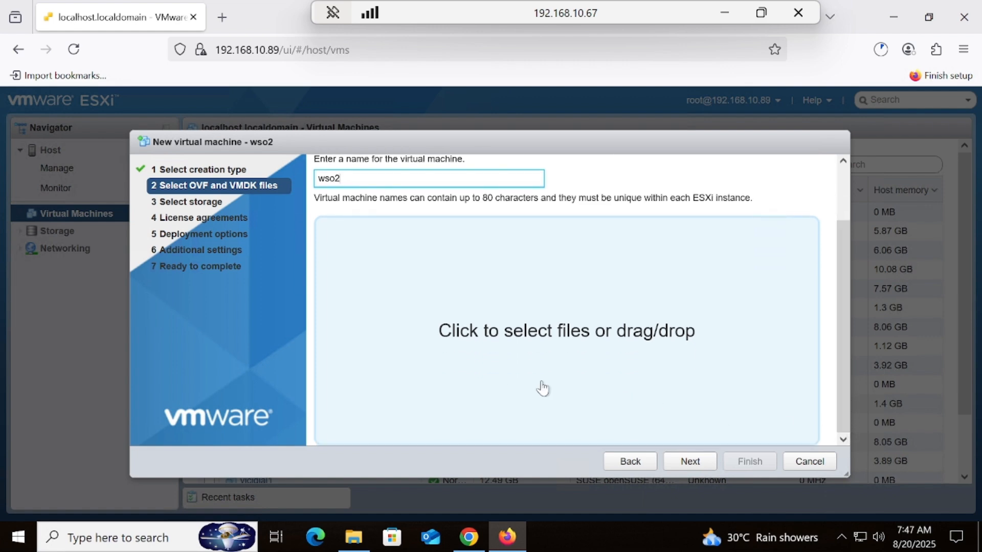
click(514, 381)
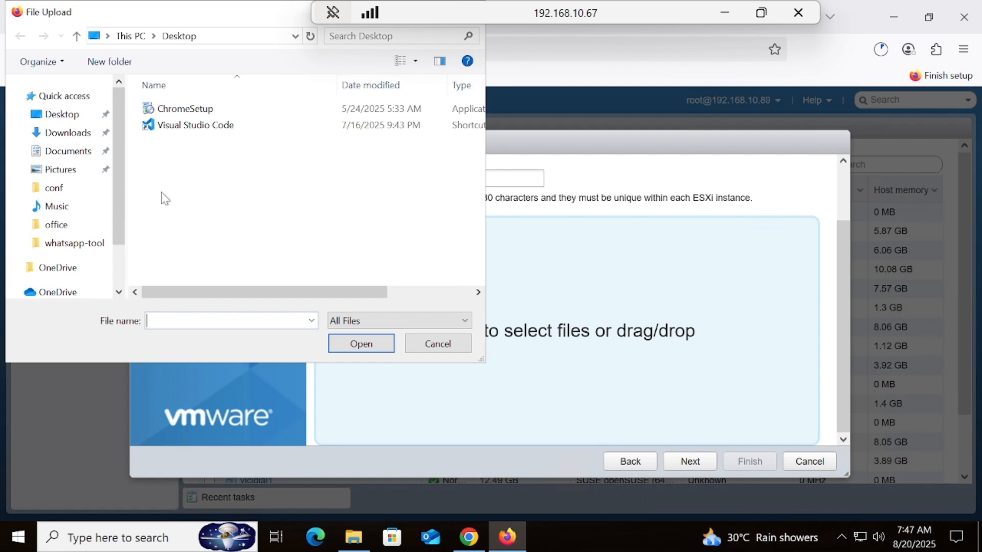
click(77, 135)
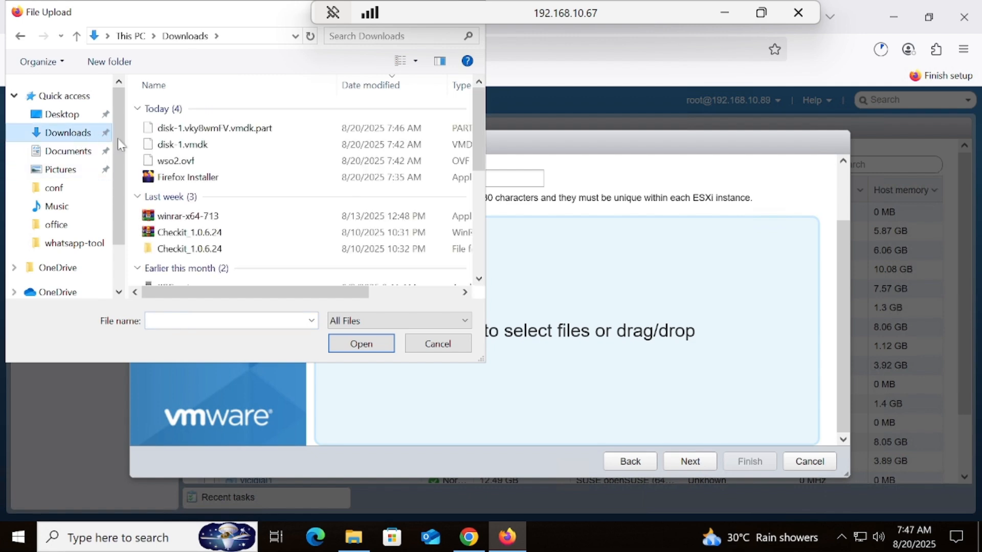
click(175, 163)
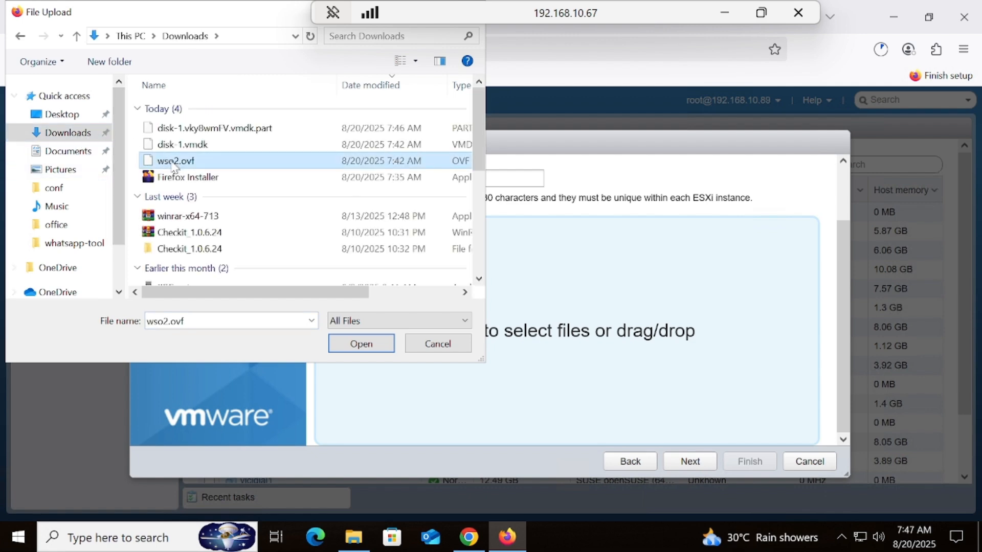
key(shift+Up)
key(shift+Up)
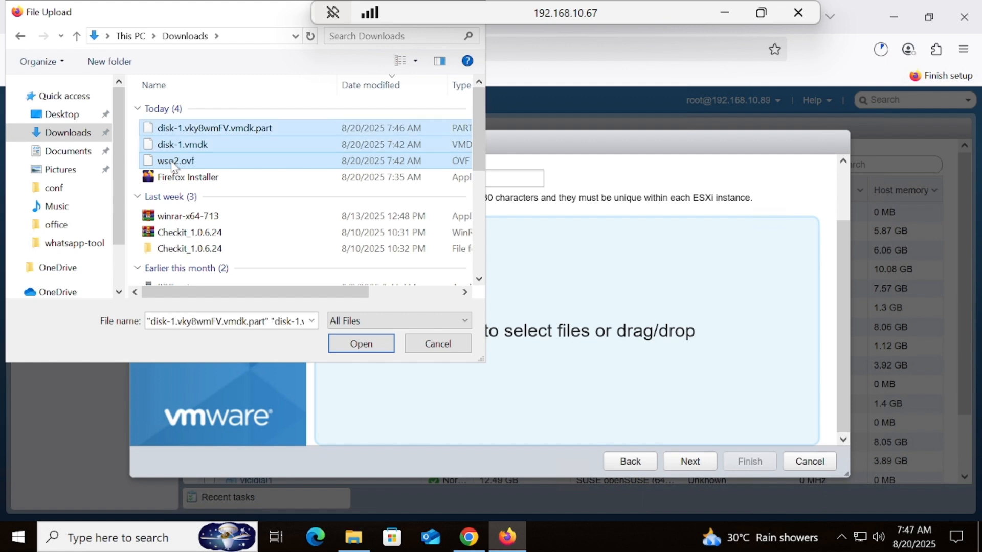
click(357, 343)
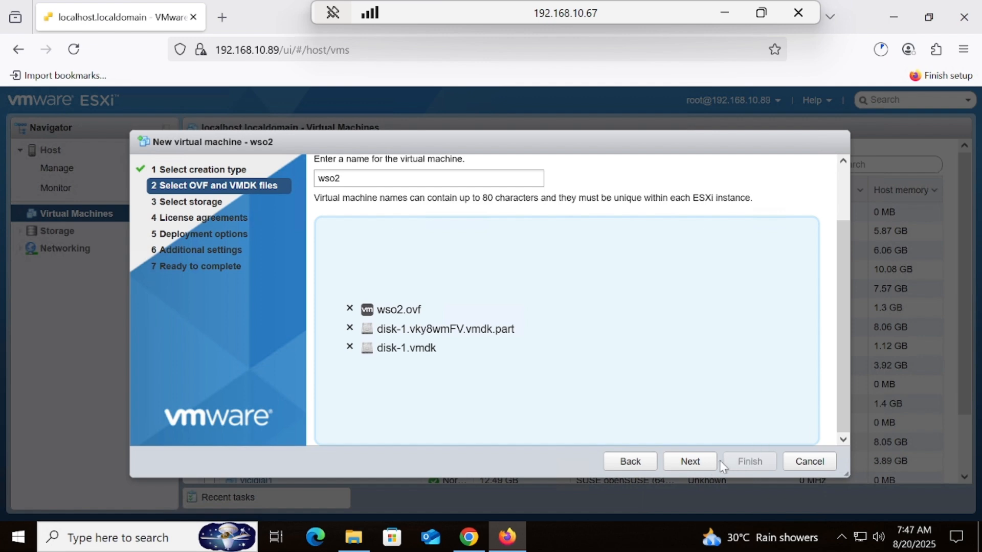
click(700, 469)
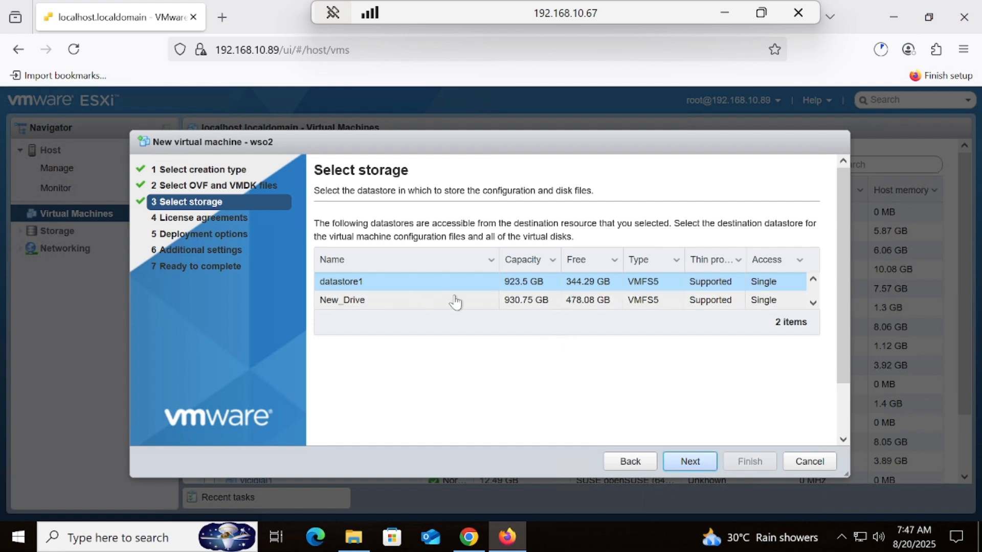
Deploy wso2 to the New_Drive datastore with thick disk provisioning and the network mapped to VM Network
click(527, 306)
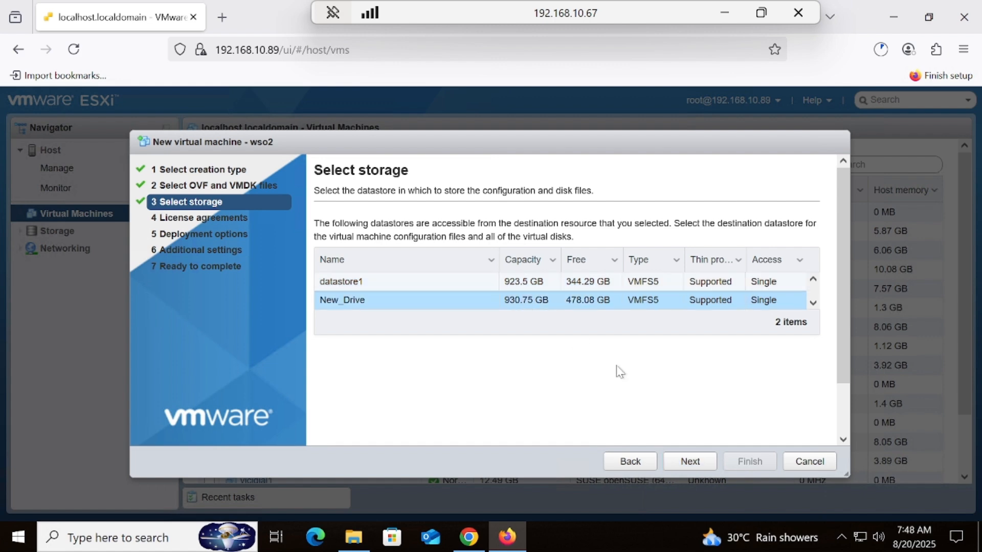
click(703, 463)
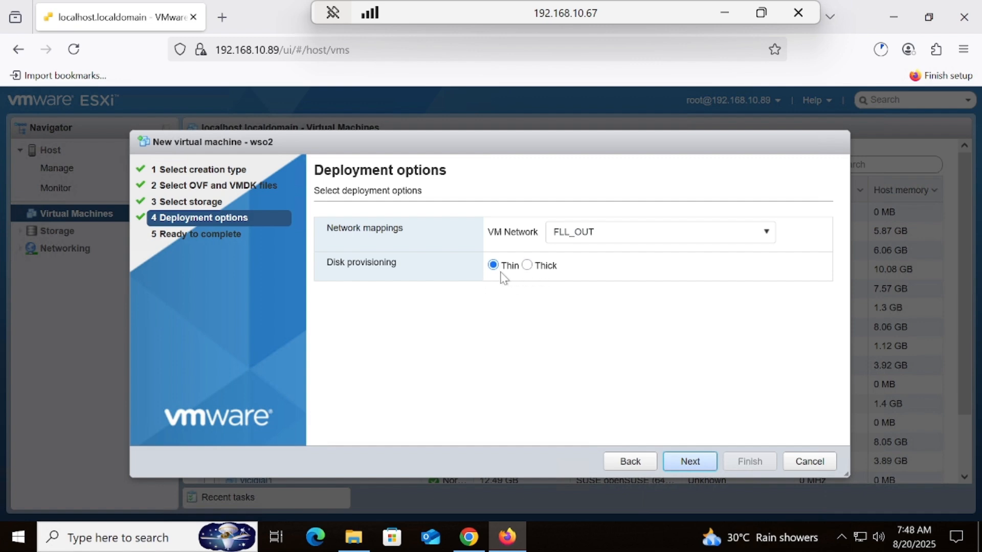
click(529, 265)
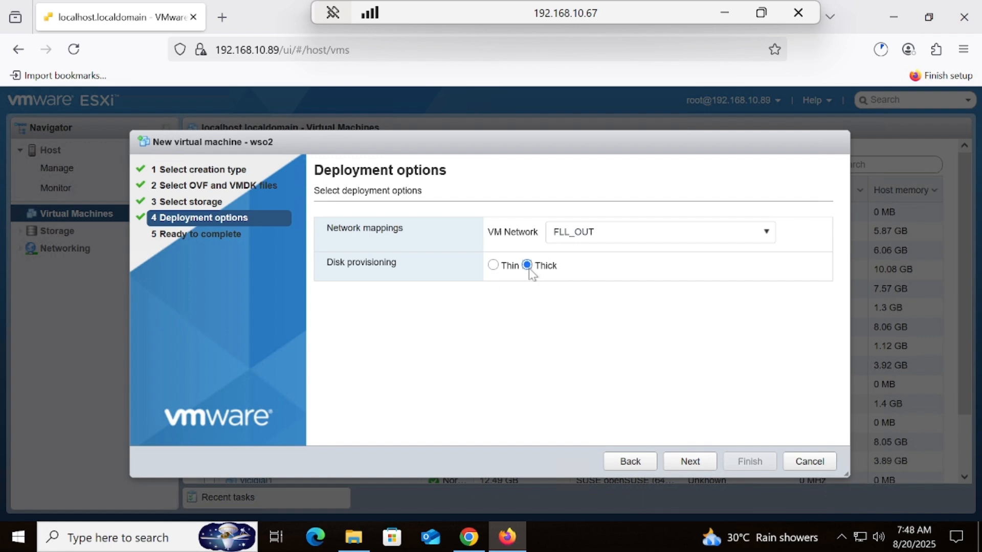
click(613, 240)
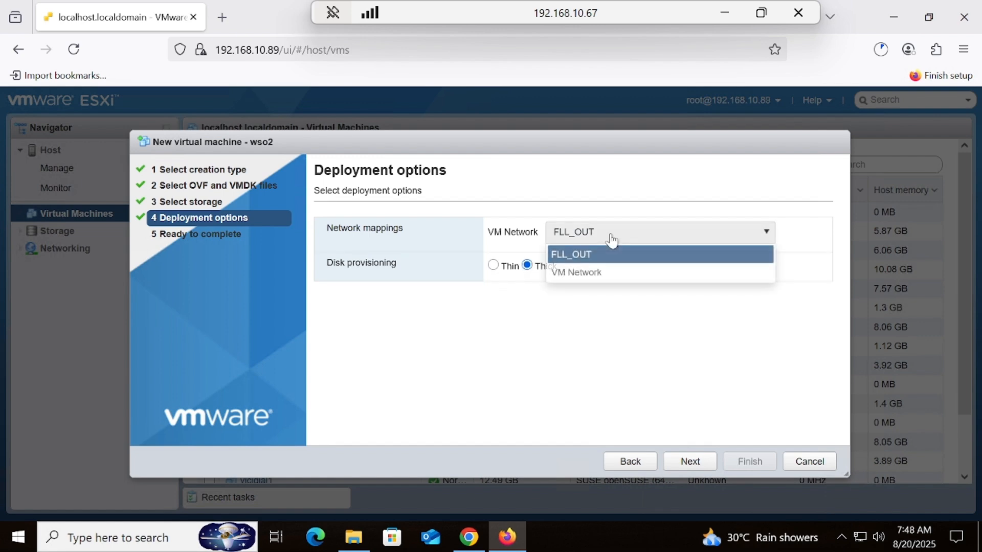
click(578, 277)
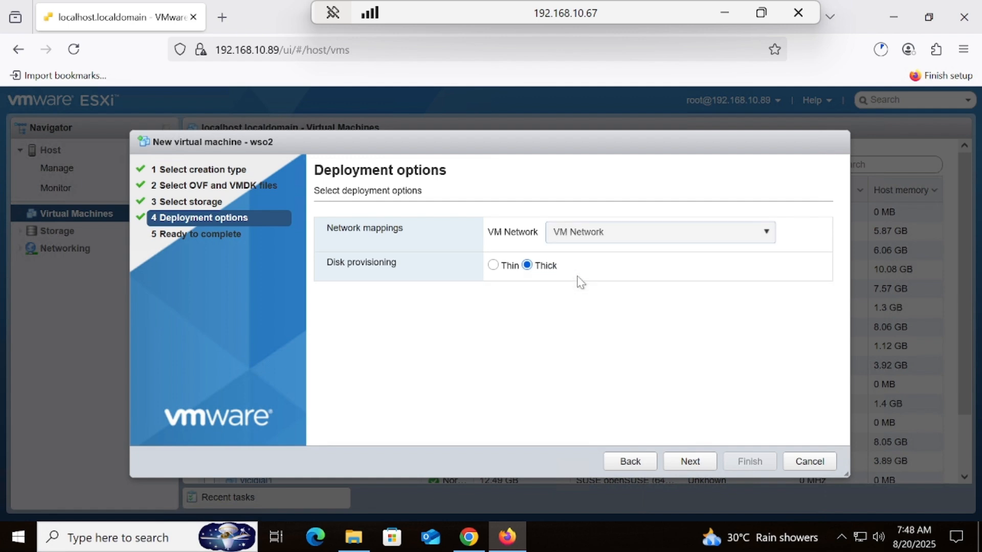
click(576, 242)
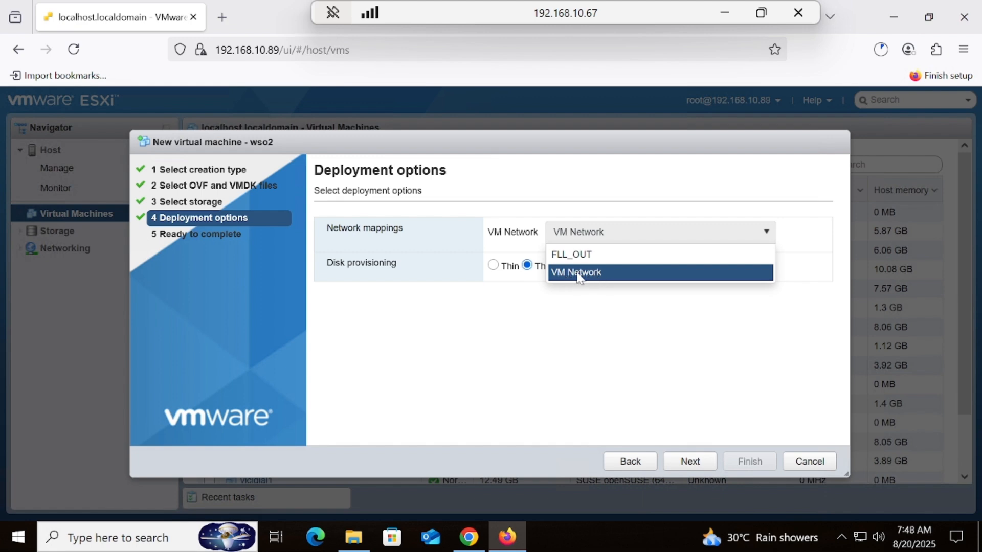
click(582, 276)
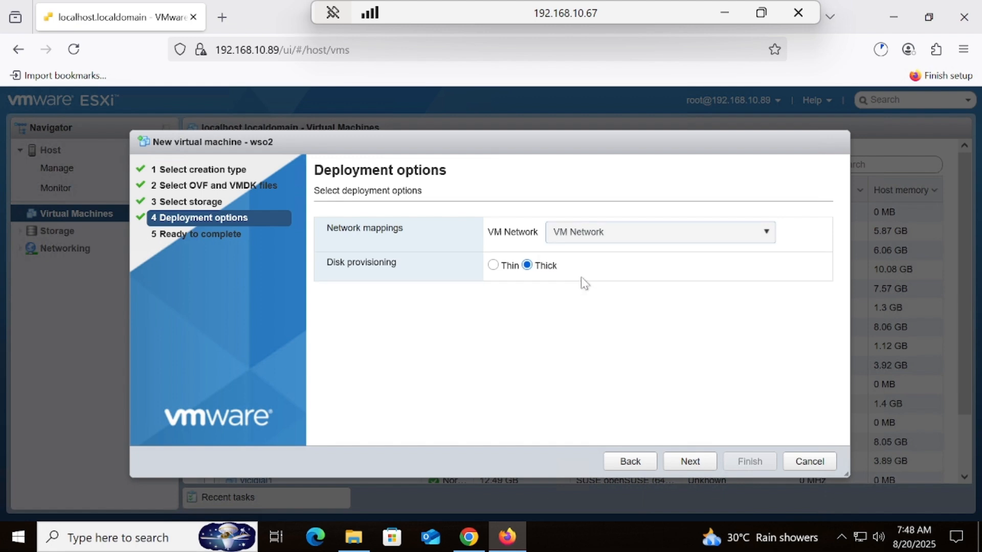
click(697, 461)
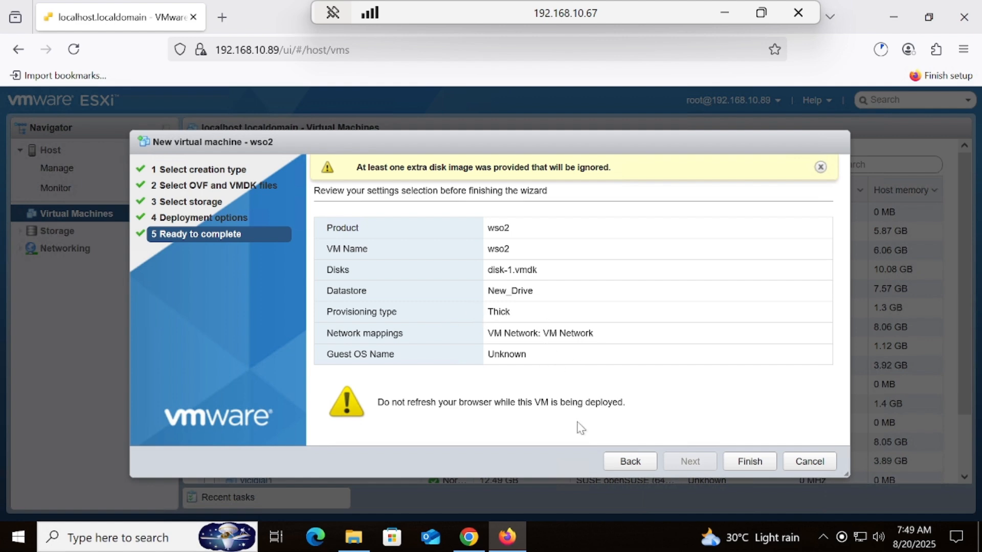
click(749, 463)
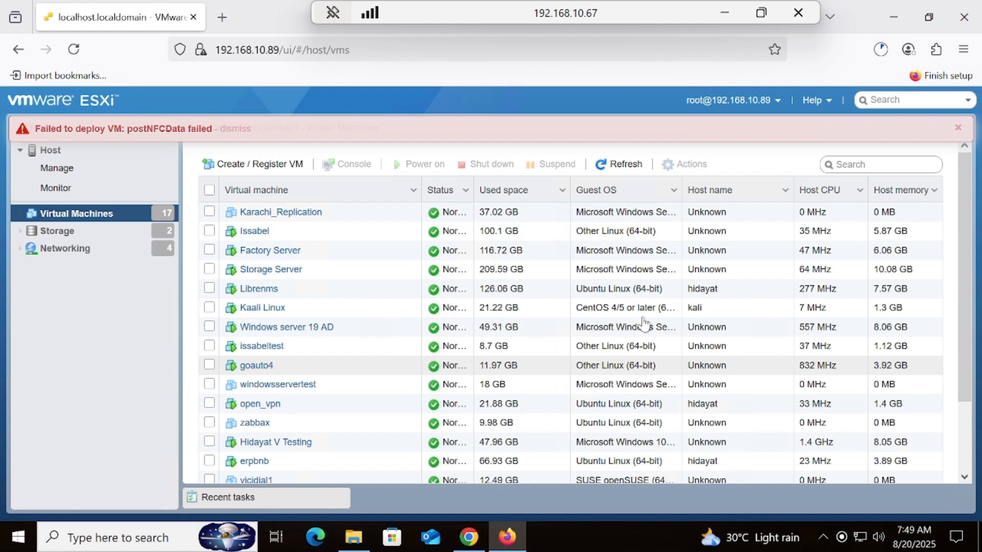
Dismiss the deployment notification and open the details of the wso2 virtual machine
click(958, 130)
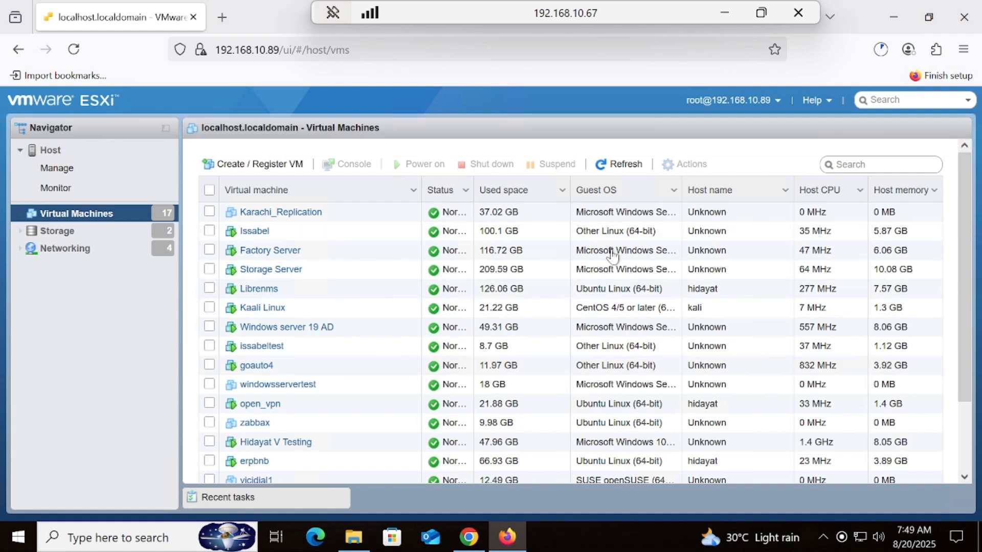
drag(965, 240, 966, 364)
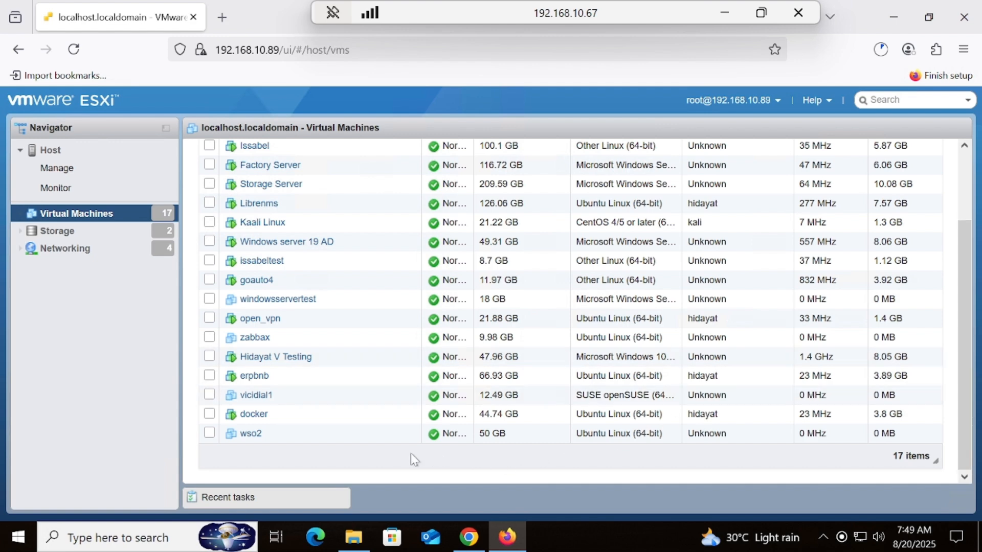
click(253, 434)
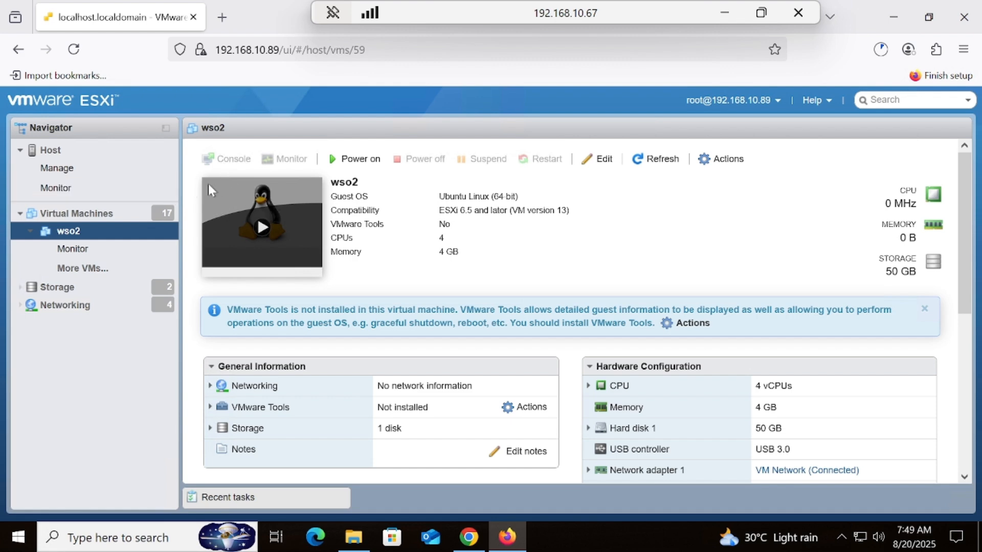
Switch to File Explorer and compare the disk-1.vmdk, disk-1.vky8wmFV.vmdk.part and wso2.ovf files in the Downloads folder
click(362, 547)
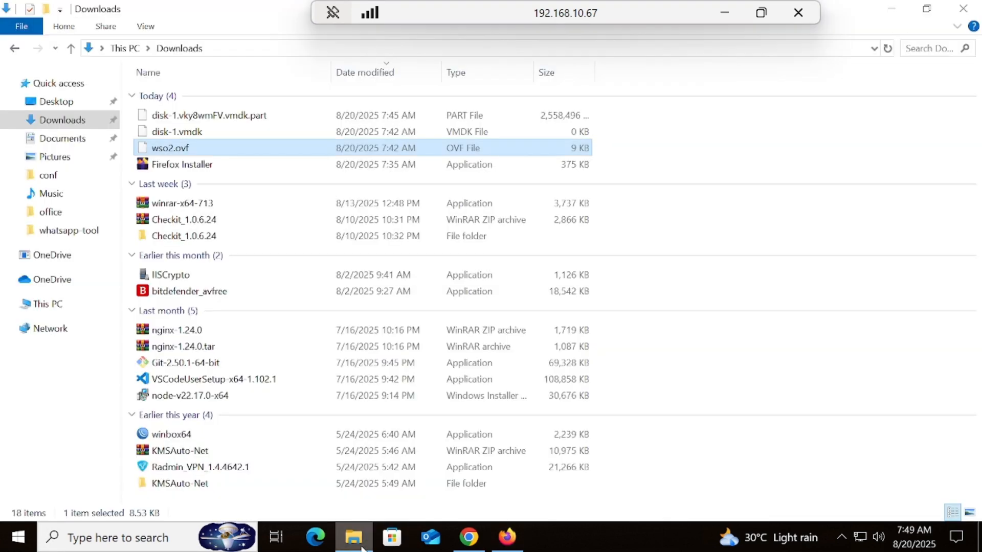
click(197, 134)
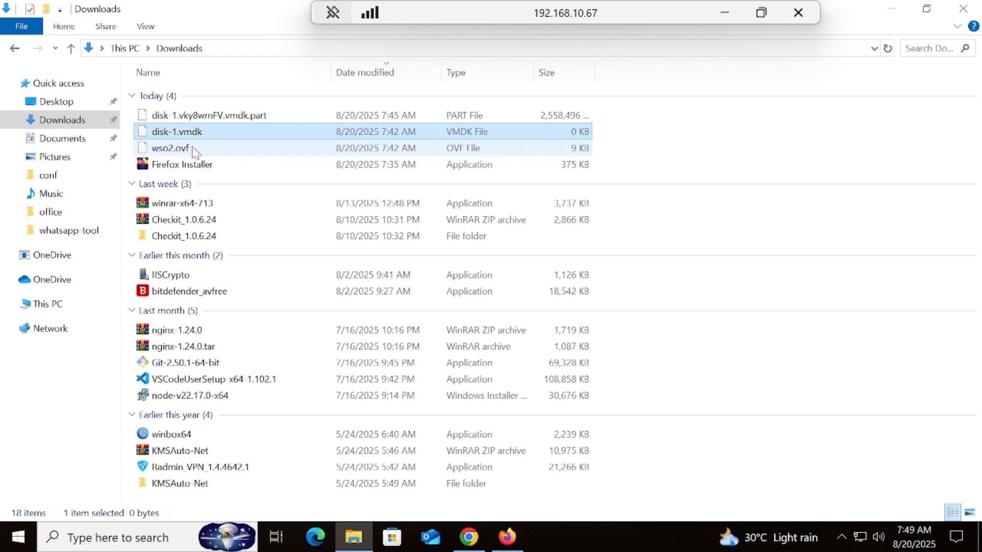
click(193, 117)
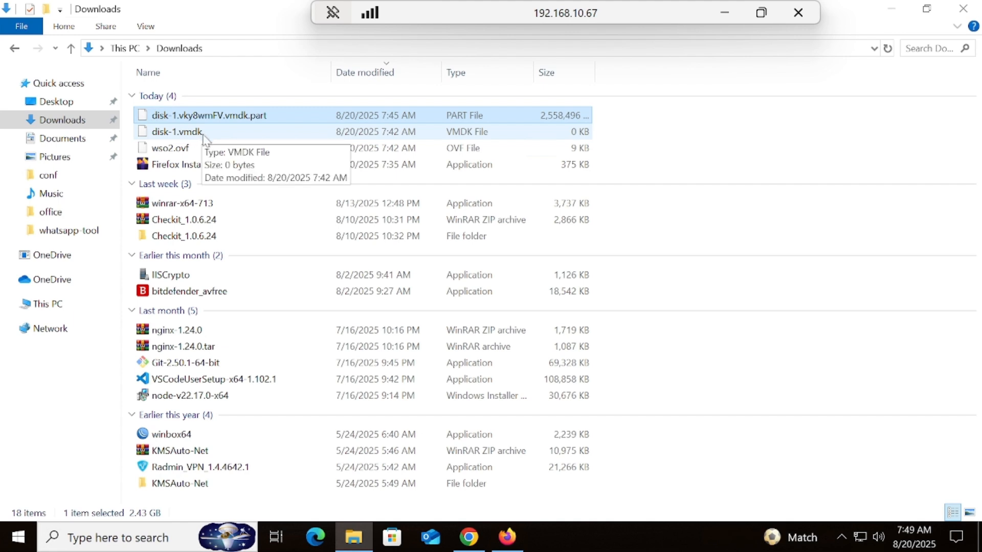
click(169, 134)
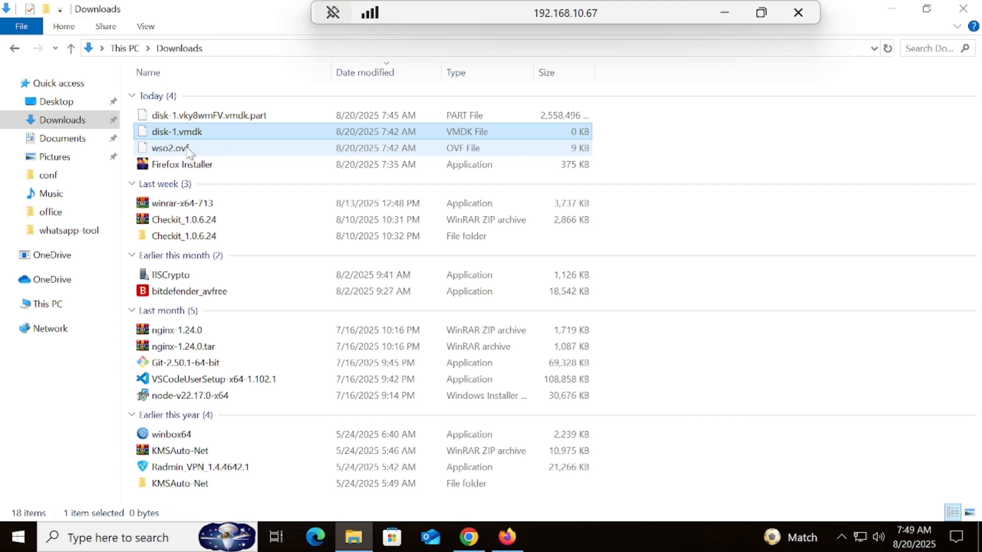
click(188, 148)
key(Up)
key(Up)
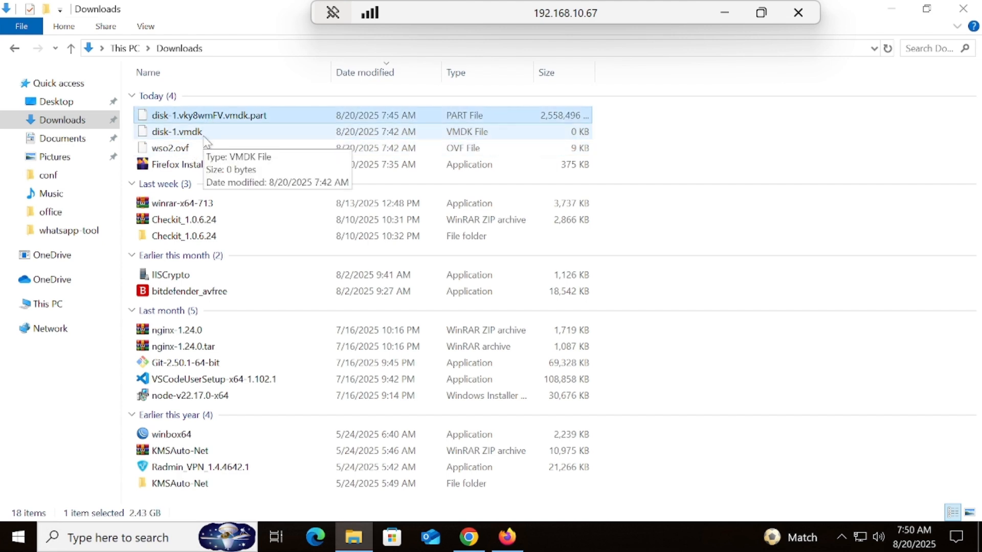
click(205, 136)
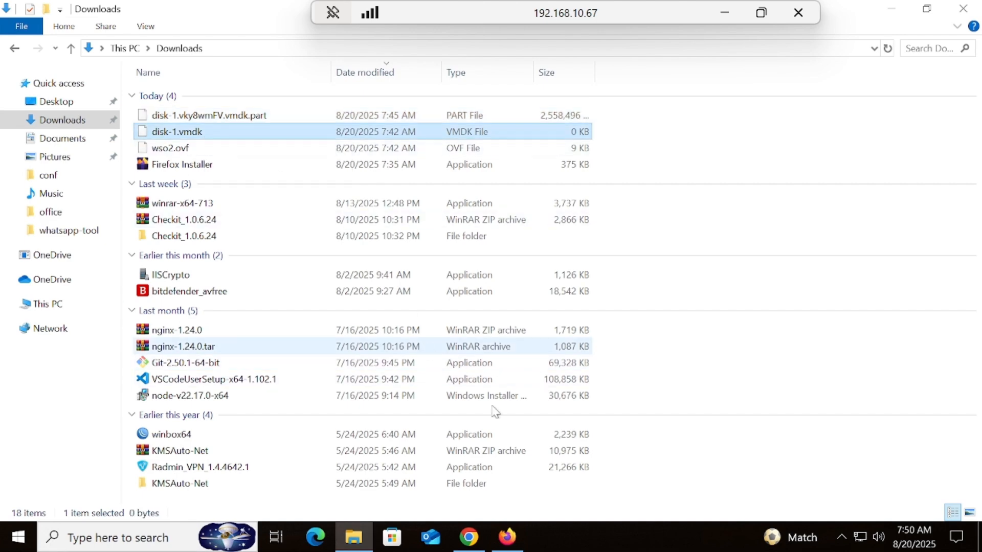
Switch back to the ESXi page in Firefox and try to power on the wso2 virtual machine
click(507, 536)
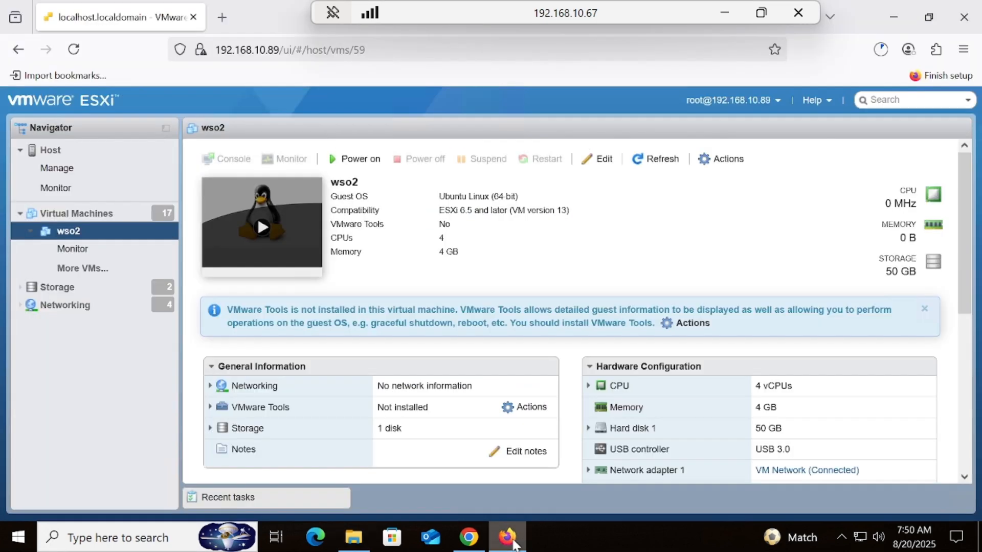
click(354, 159)
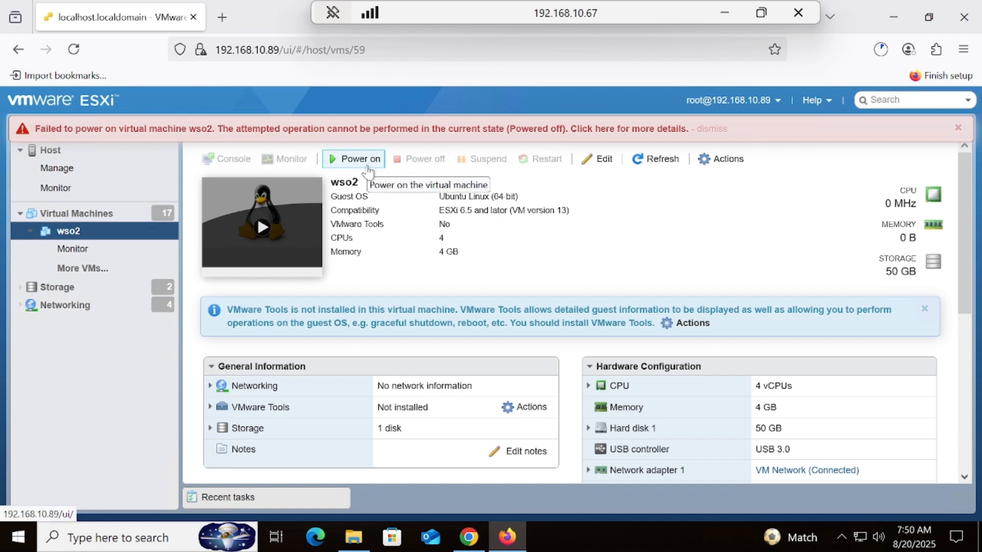
Delete the newly deployed wso2 virtual machine from the host and refresh the virtual machine list
click(93, 222)
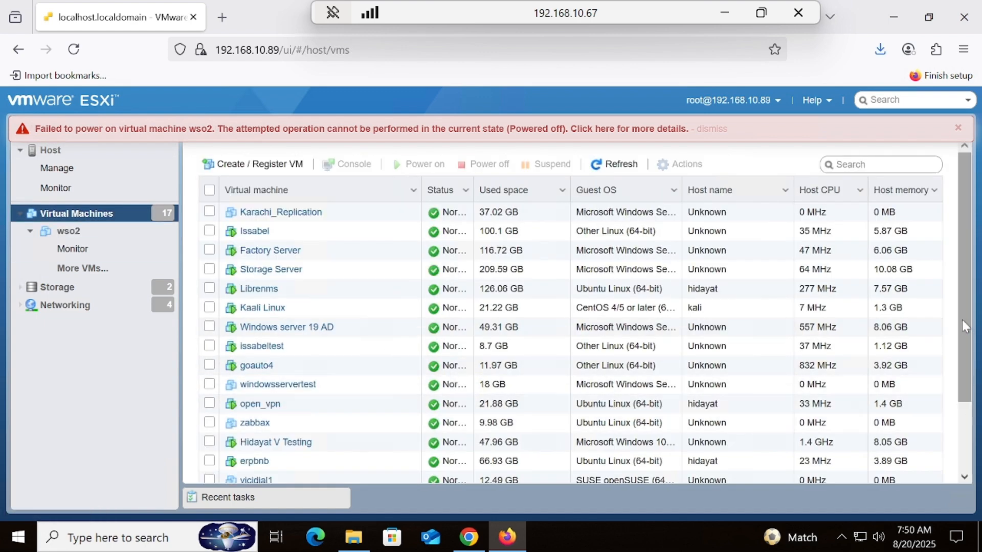
scroll(581, 460, down, 3)
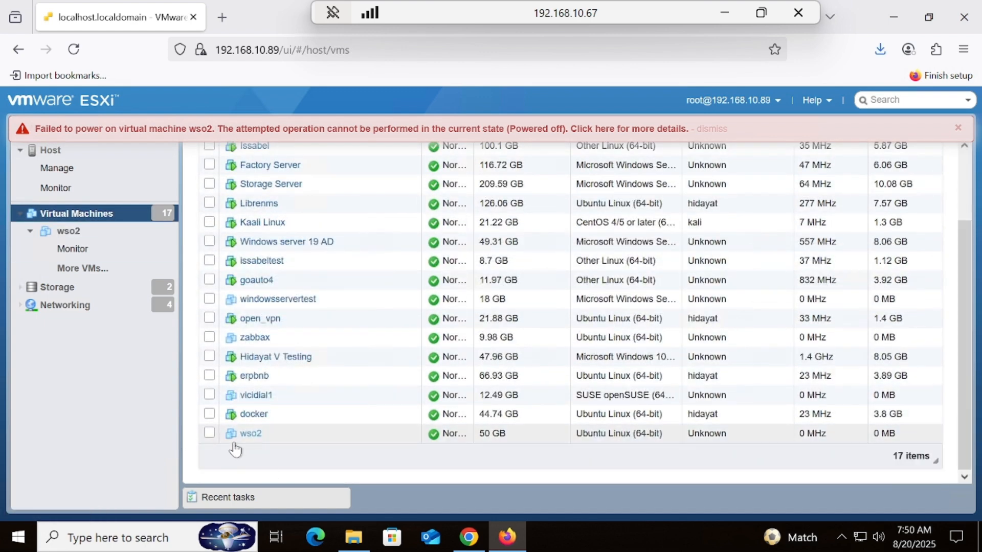
click(210, 433)
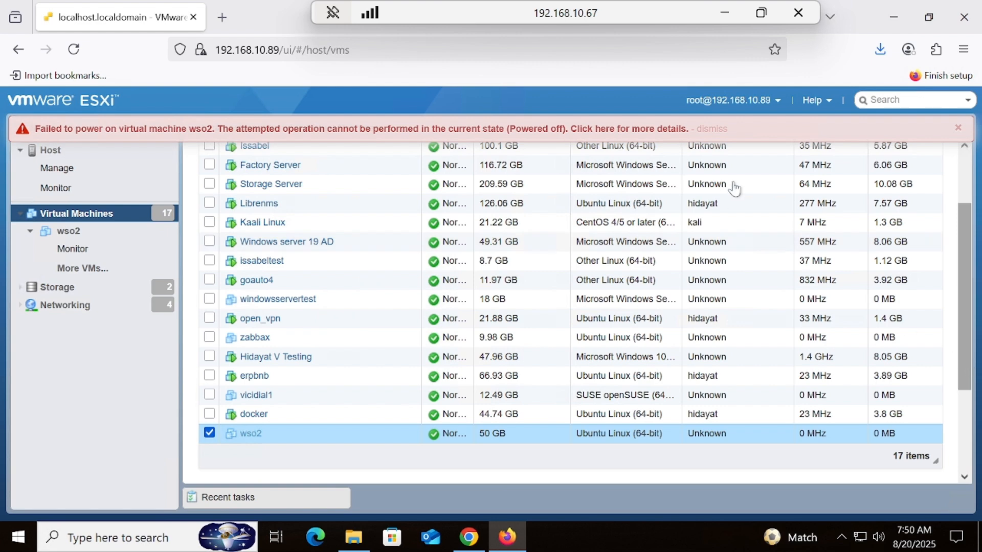
click(958, 127)
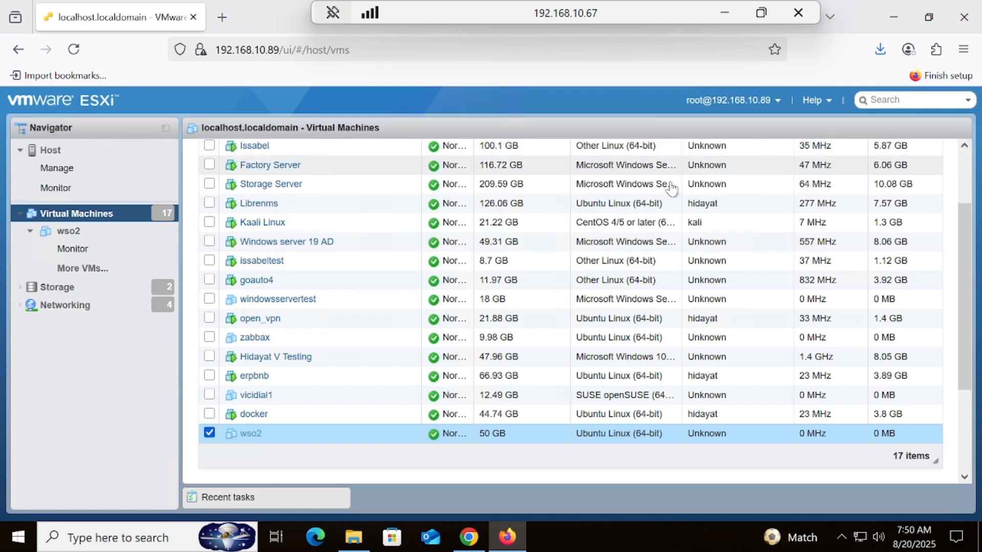
scroll(964, 247, up, 3)
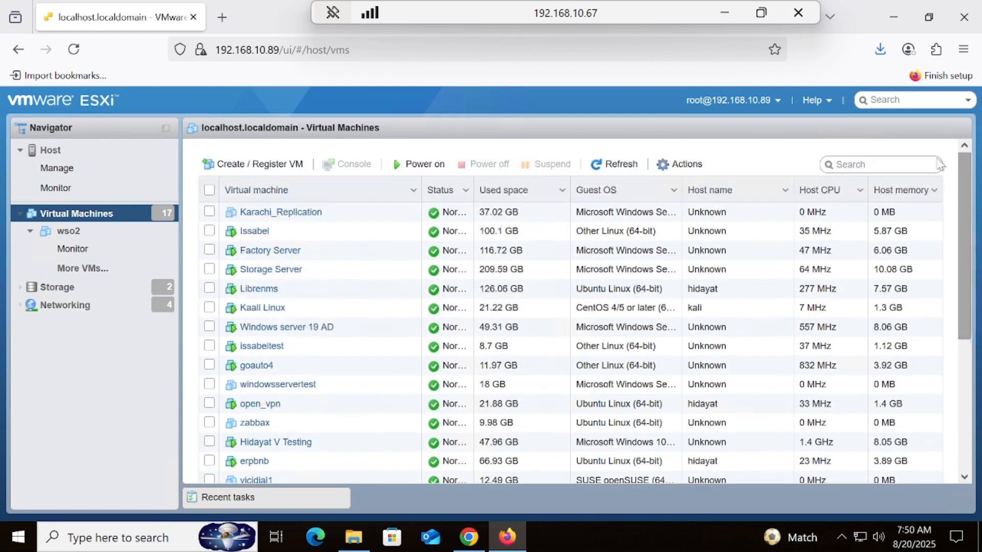
click(678, 174)
click(708, 456)
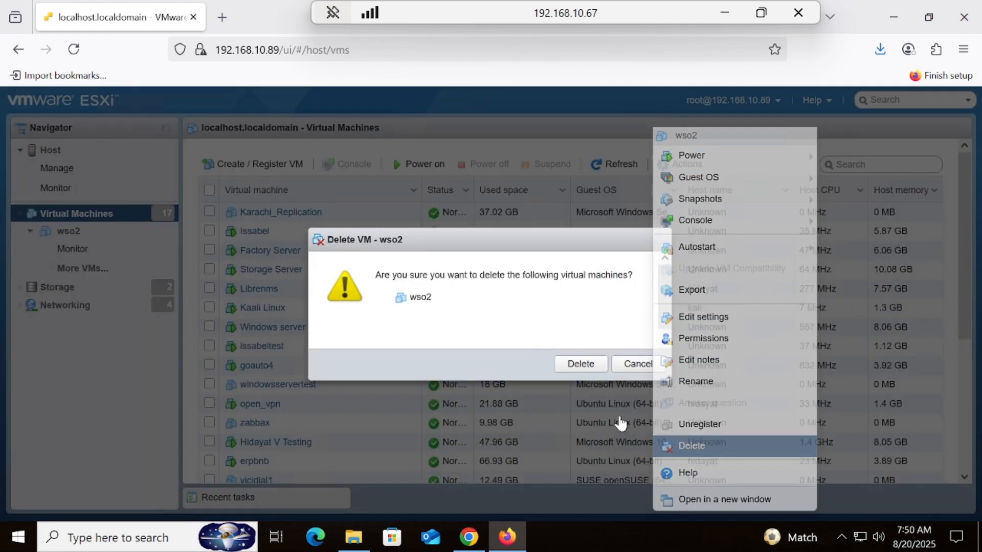
click(580, 365)
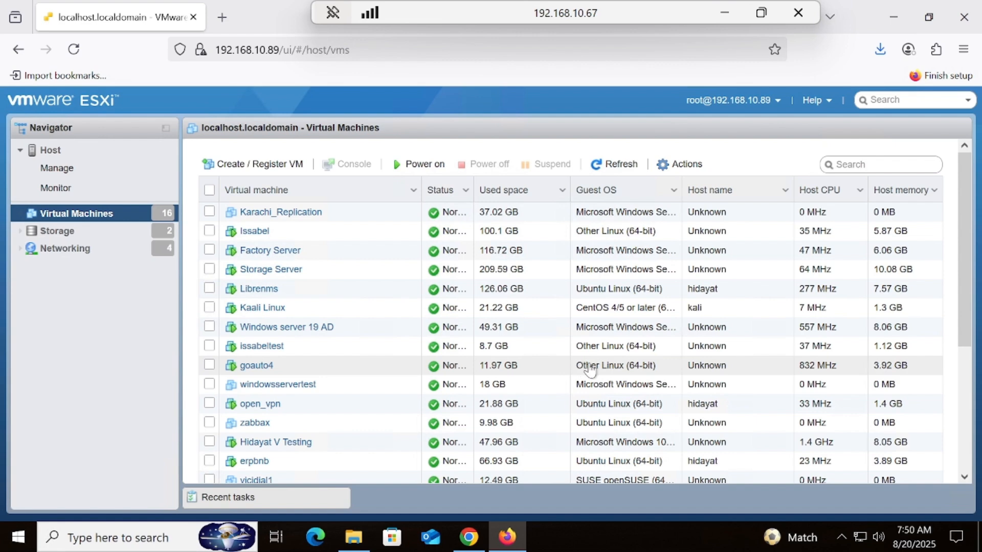
click(611, 163)
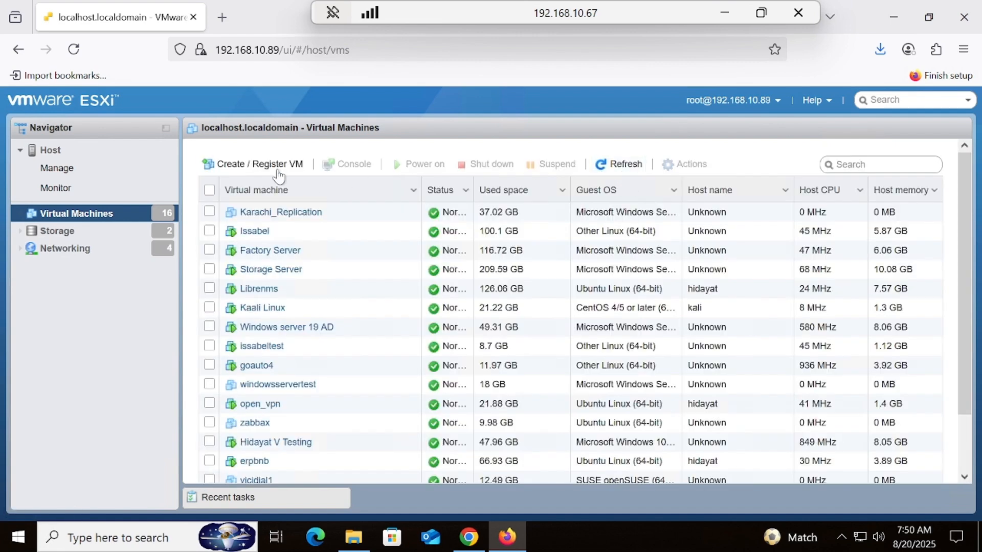
Start creating a virtual machine by deploying from an OVF or OVA file and name it wso2
click(259, 164)
click(389, 254)
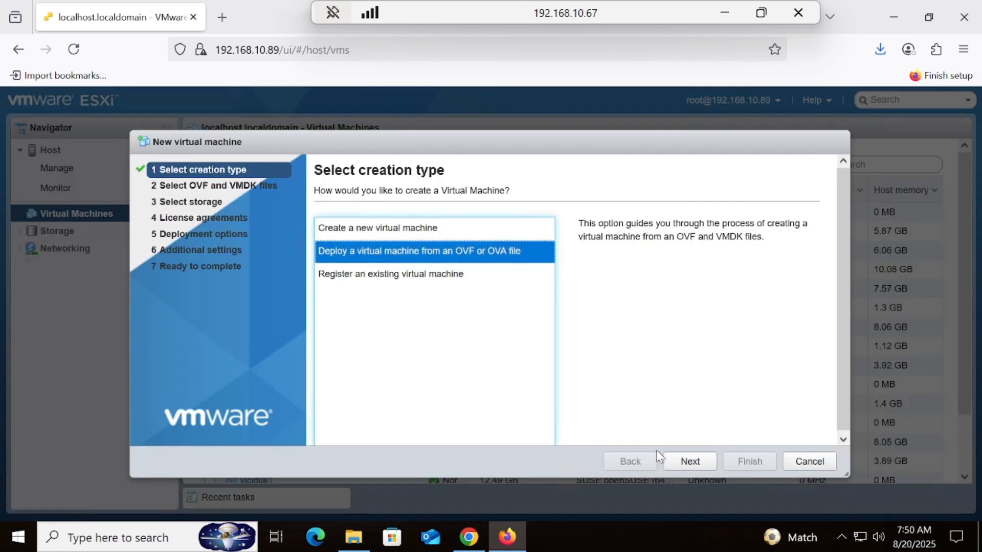
click(690, 461)
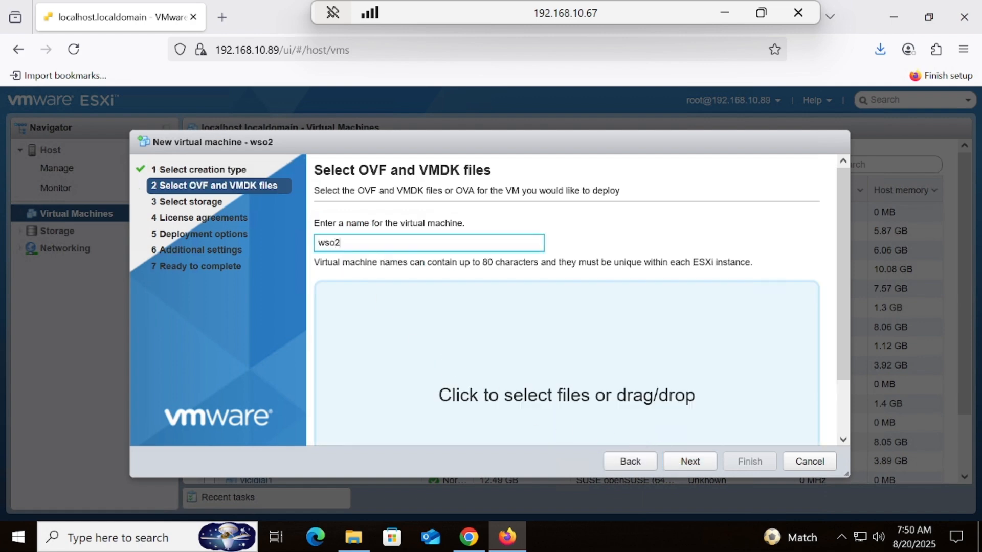
Load disk-1.vmdk and wso2.ovf from the Downloads folder as the deployment files and proceed to storage selection
click(657, 404)
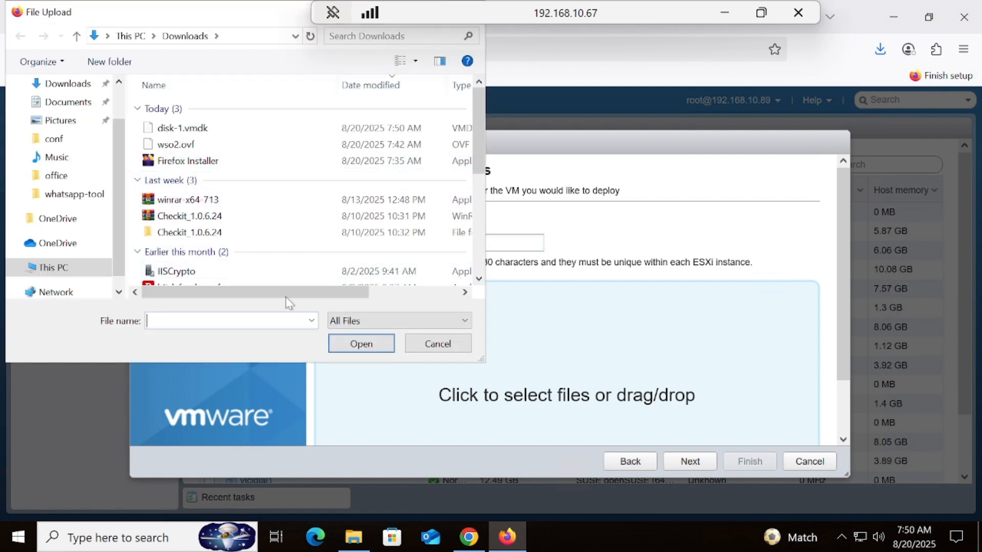
drag(287, 299, 222, 297)
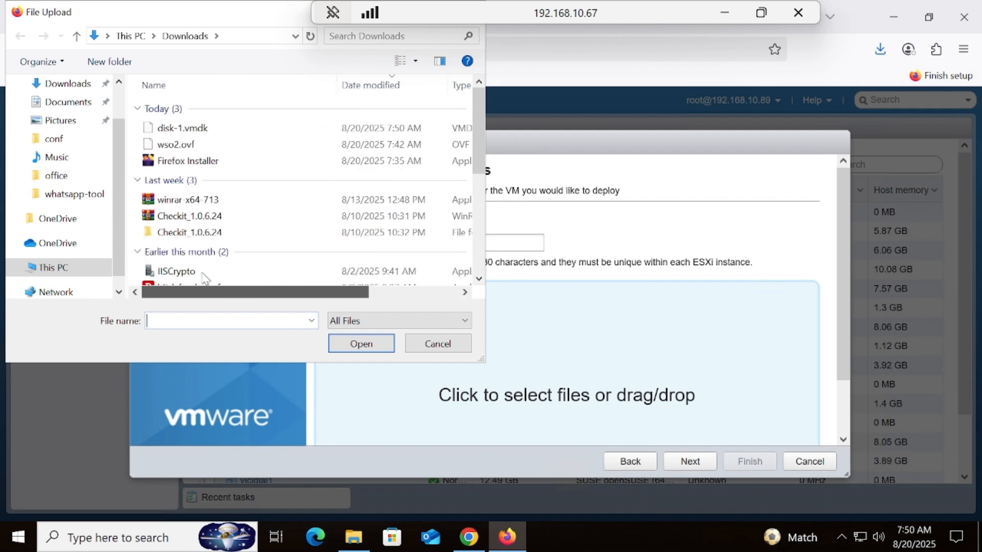
click(192, 130)
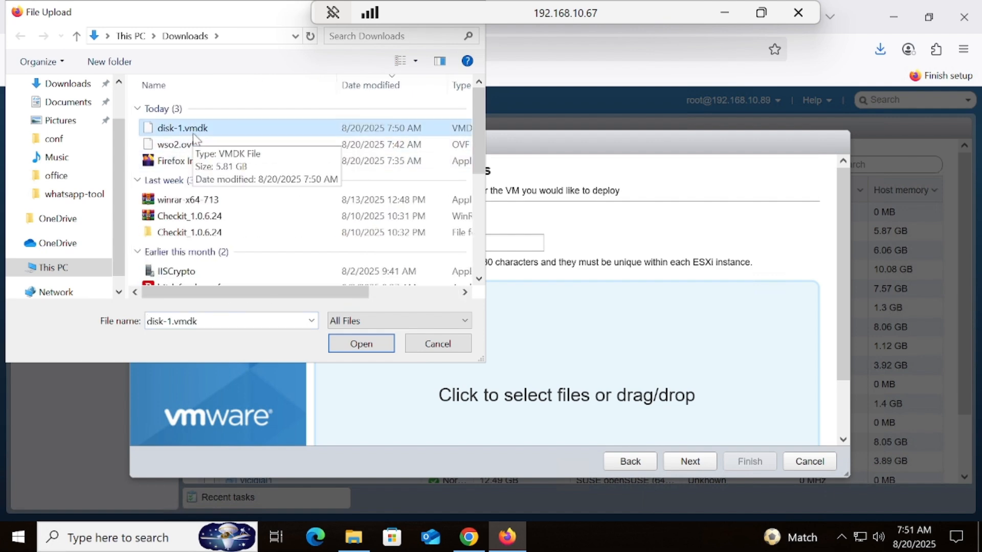
ctrl+click(194, 145)
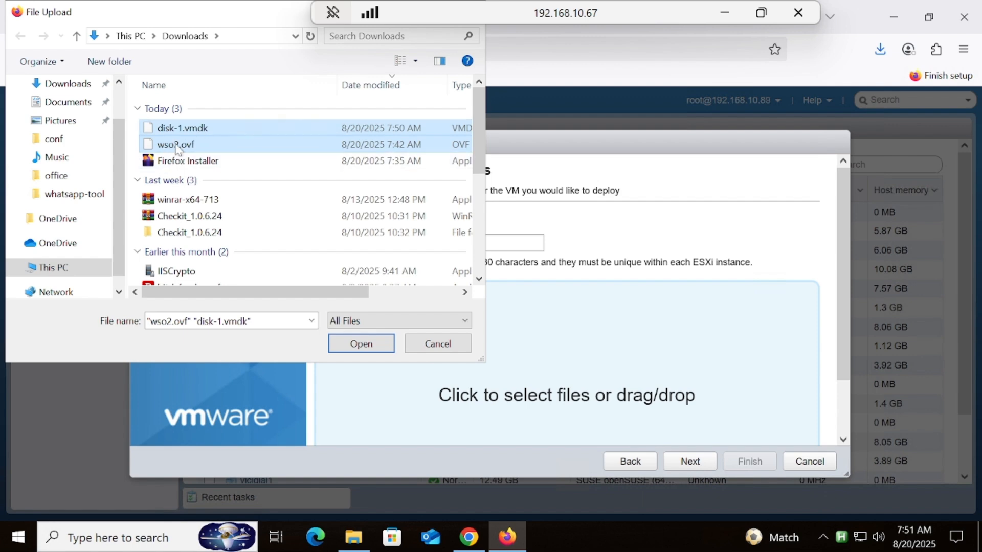
click(363, 347)
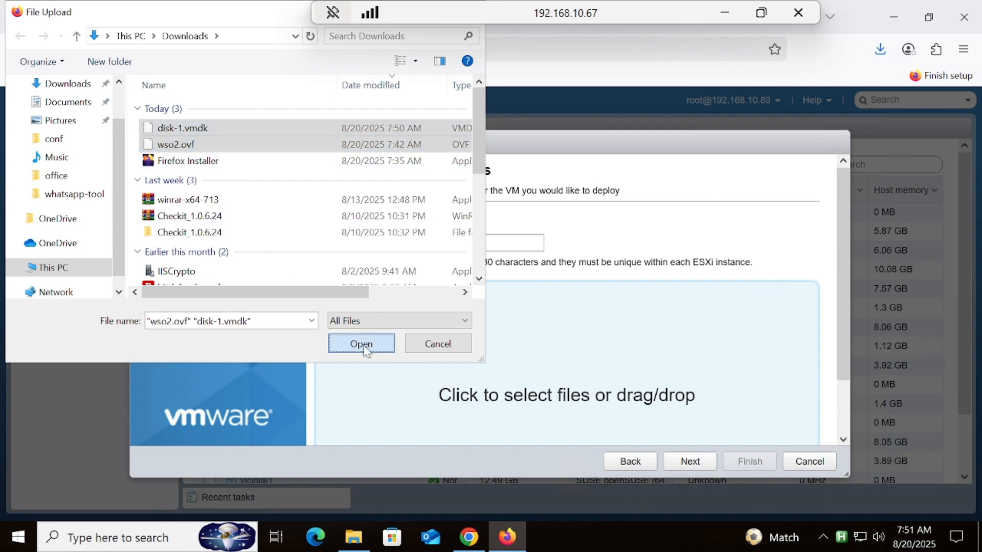
click(704, 463)
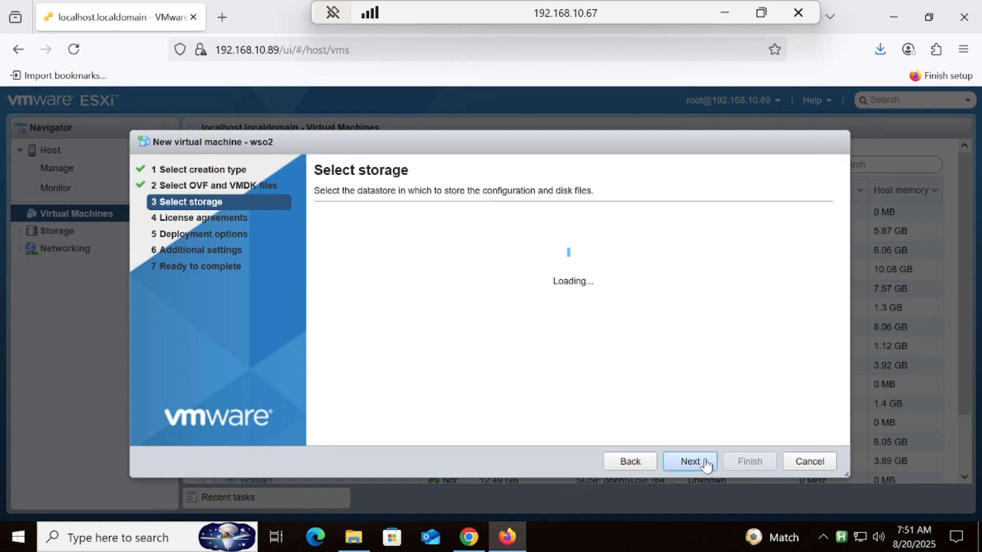
Deploy the virtual machine to the New_Drive datastore with Thick disk provisioning and the network mapped to VM Network
click(575, 302)
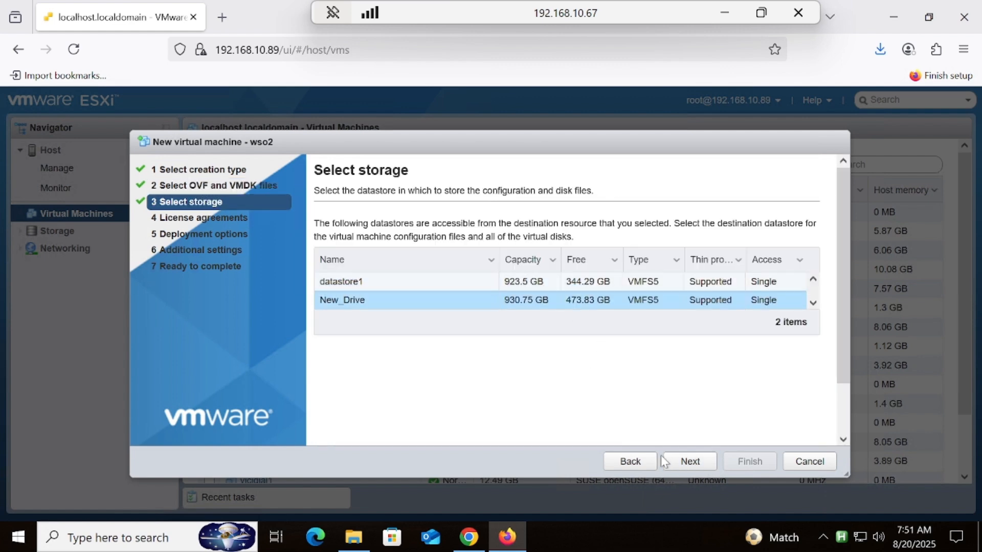
click(680, 462)
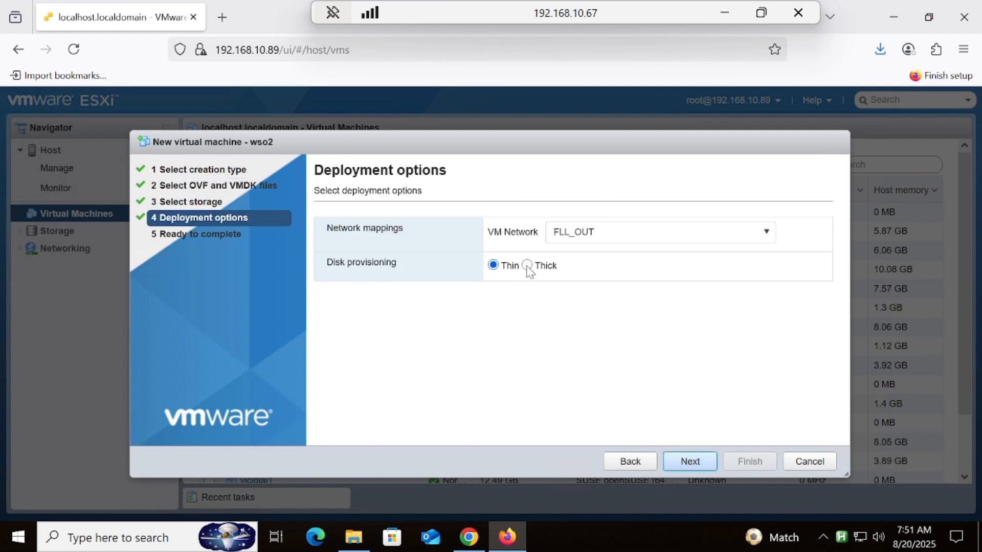
click(527, 266)
click(608, 221)
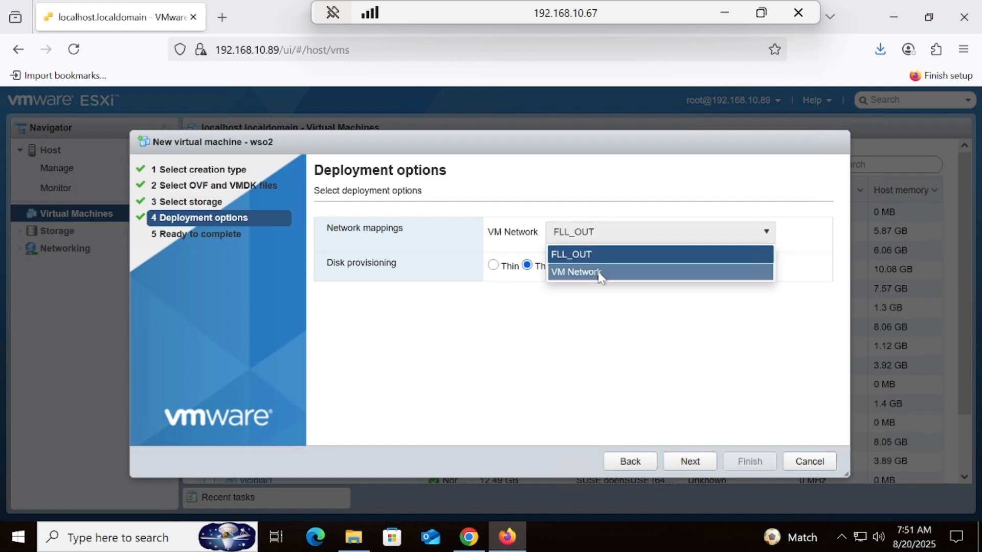
click(600, 274)
click(690, 461)
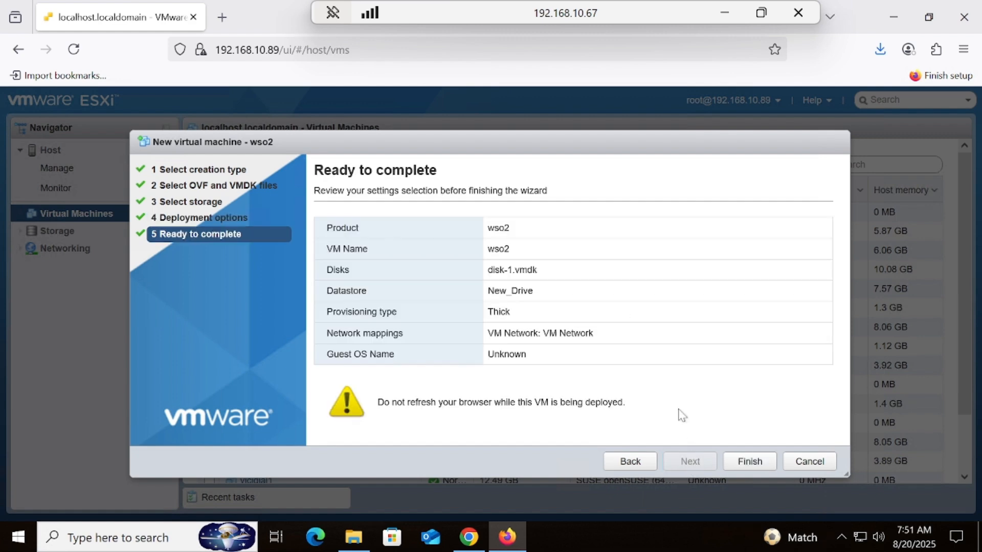
click(749, 462)
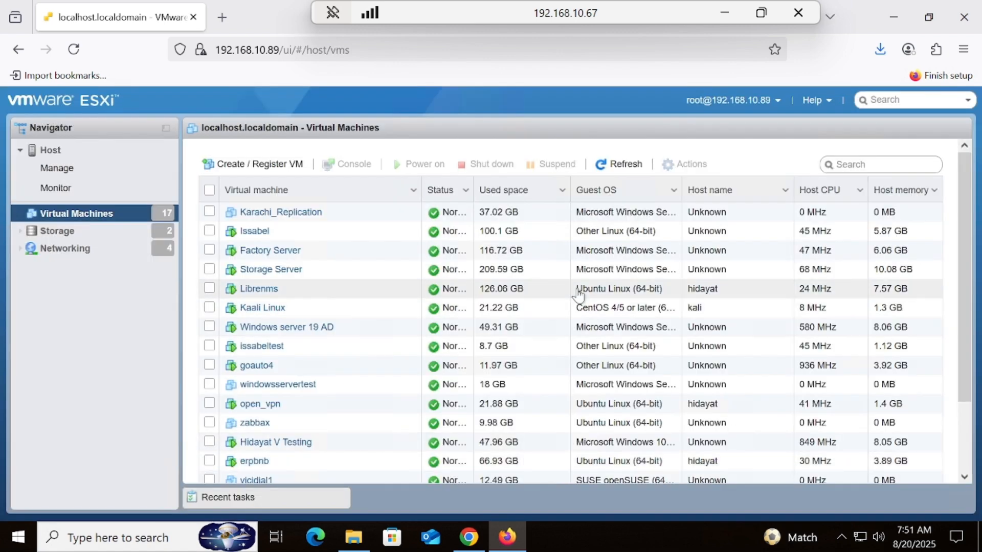
Look through the virtual machine list for the redeployed wso2 entry and check its status and used space
drag(961, 280, 952, 381)
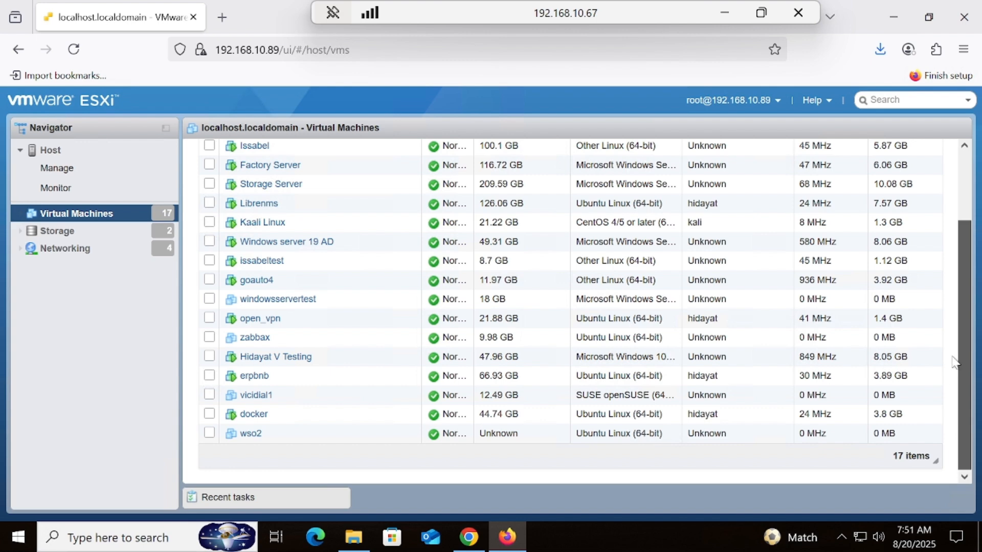
drag(954, 361, 956, 326)
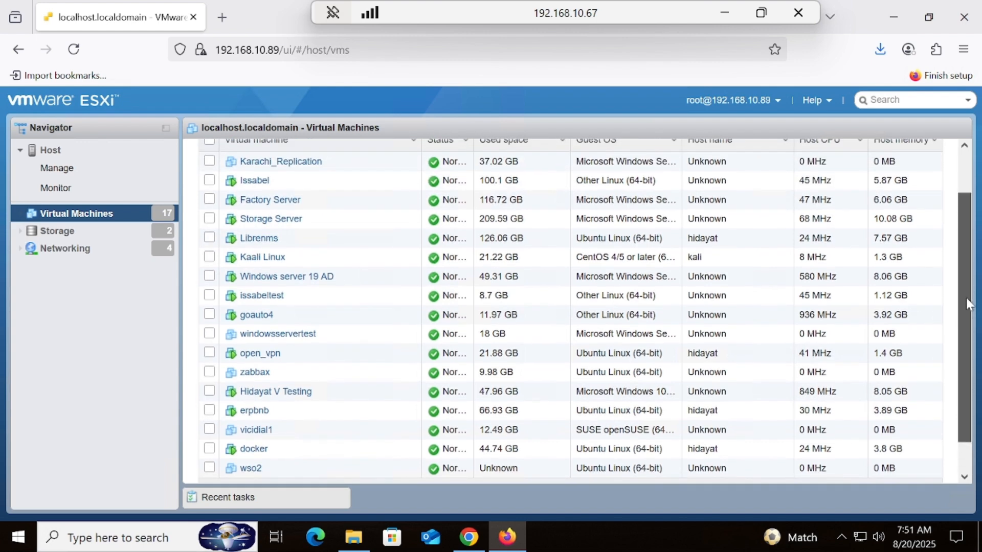
drag(965, 298, 964, 254)
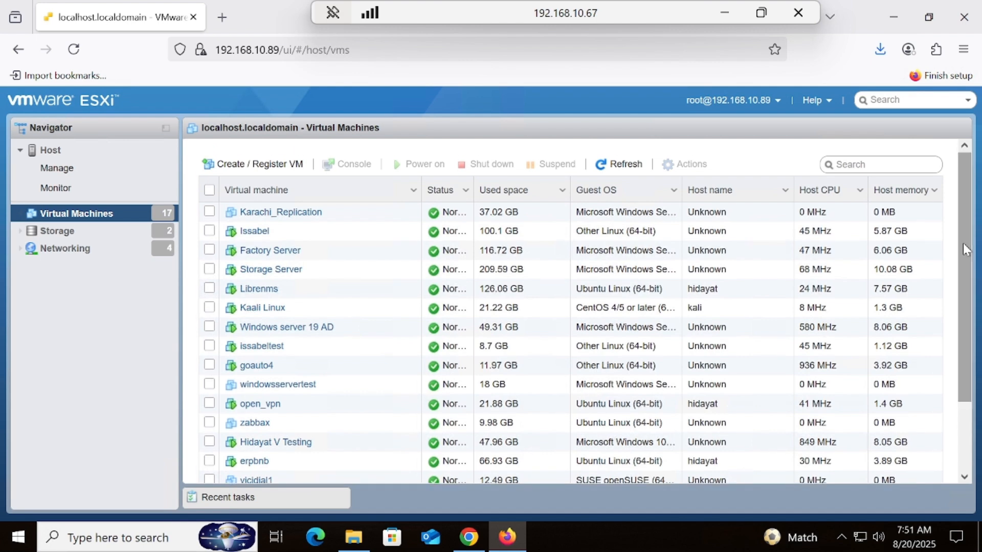
drag(962, 243, 957, 344)
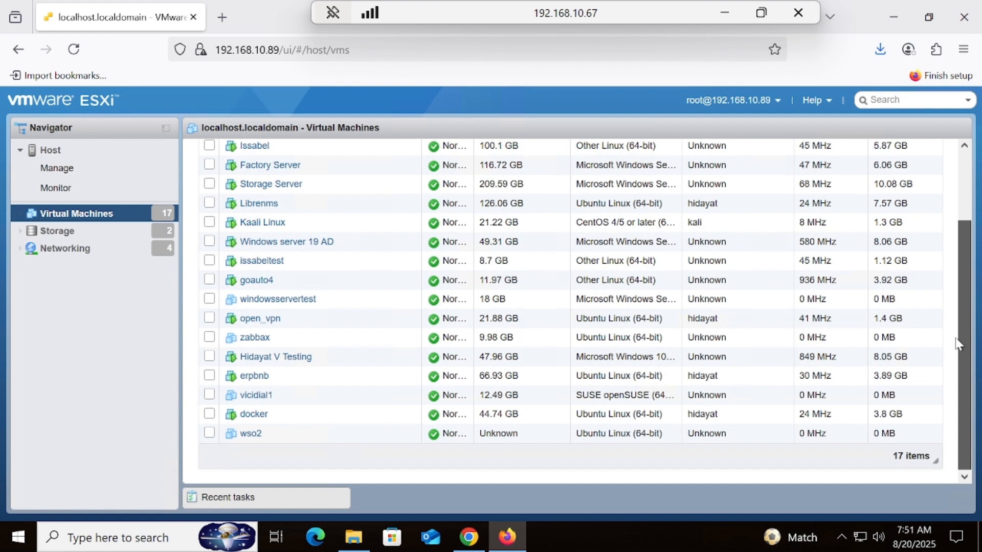
drag(958, 300, 961, 222)
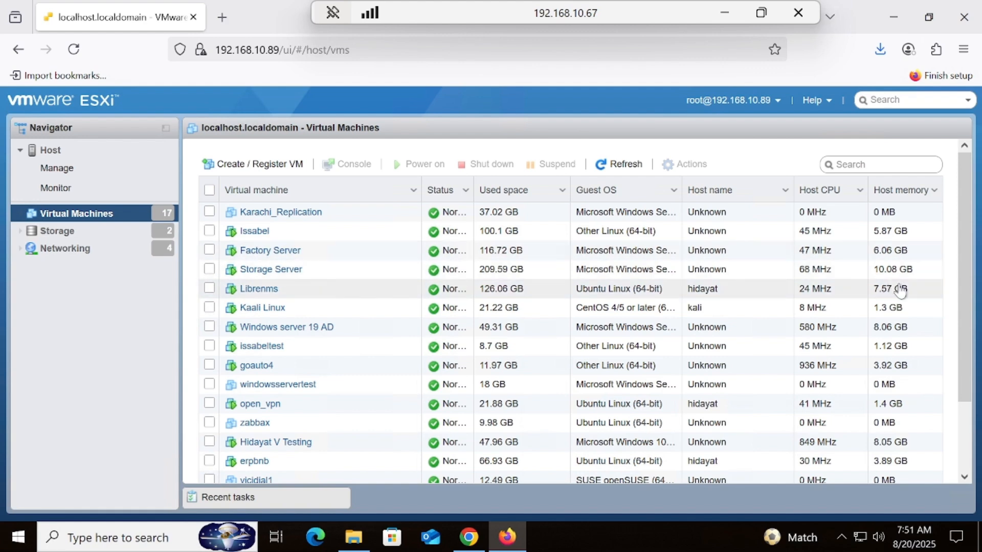
drag(961, 292, 961, 359)
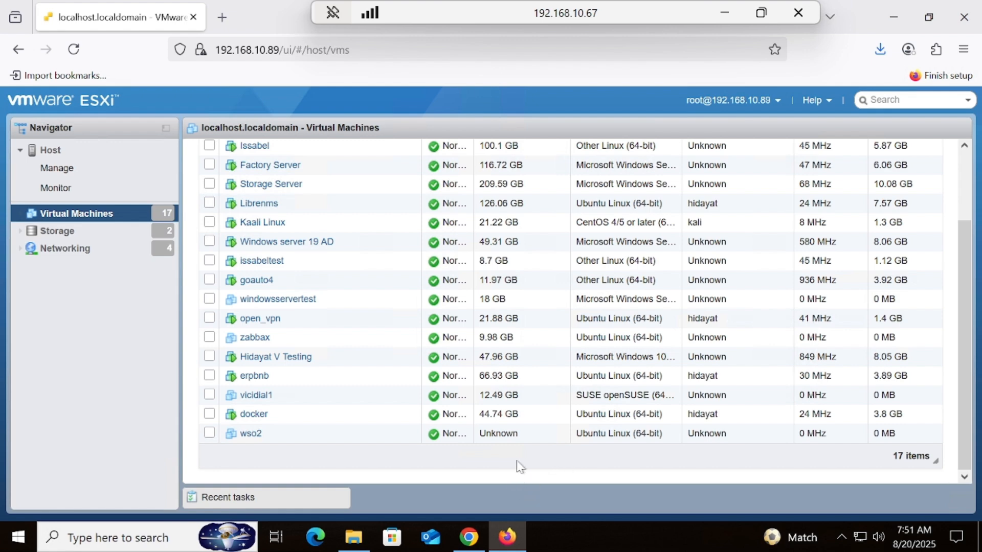
drag(959, 290, 977, 262)
click(723, 14)
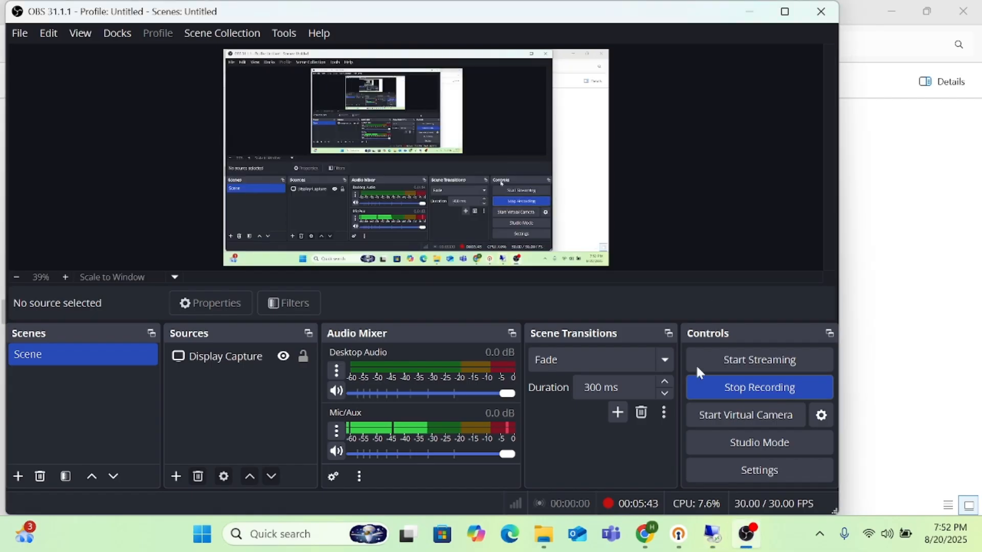
click(746, 536)
click(746, 537)
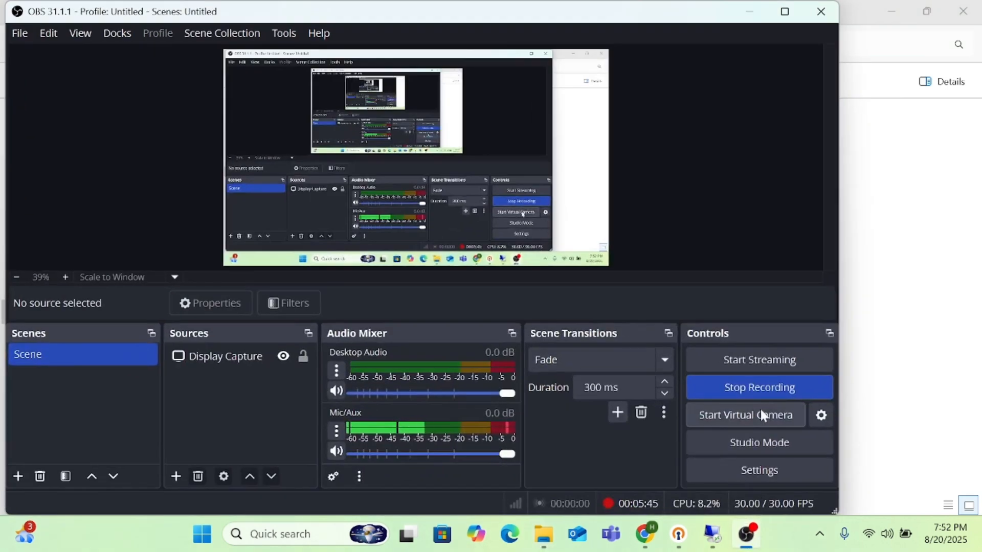
click(761, 391)
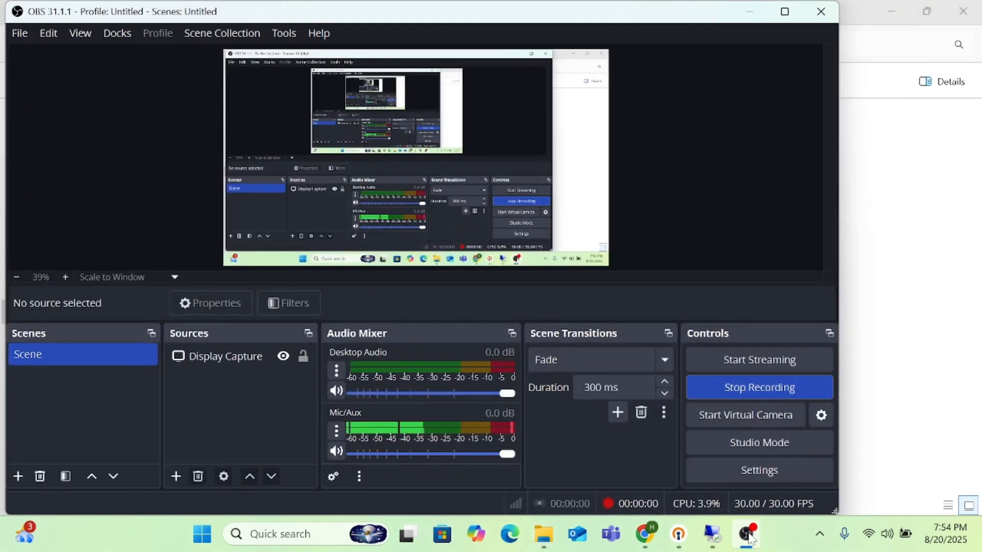
click(746, 536)
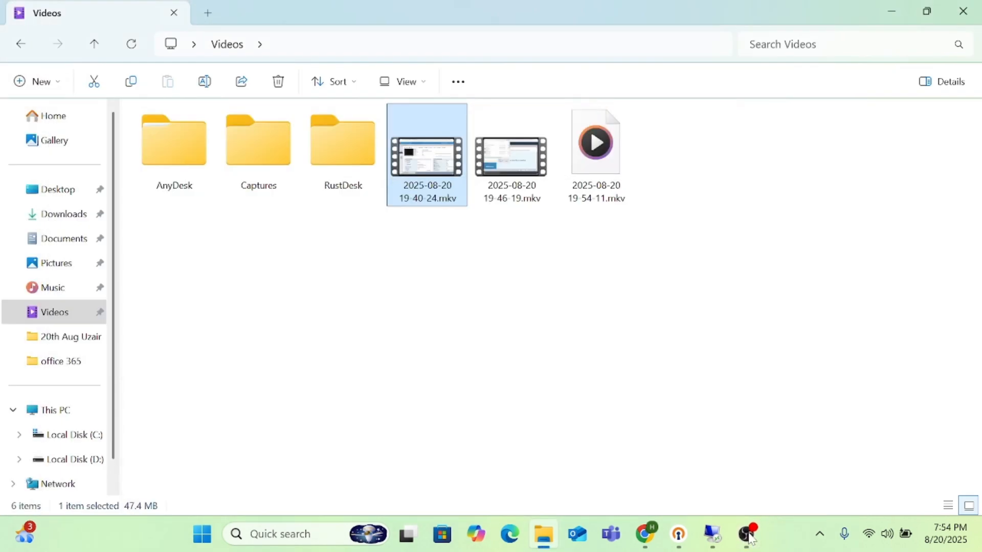
Switch back to the remote desktop session and open the details of the wso2 virtual machine from the list
click(712, 534)
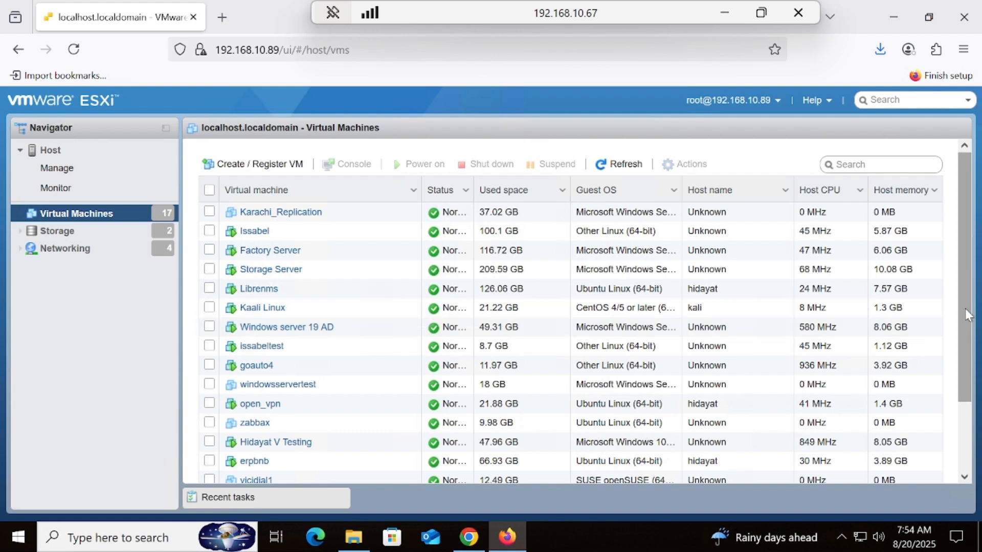
drag(964, 309, 978, 289)
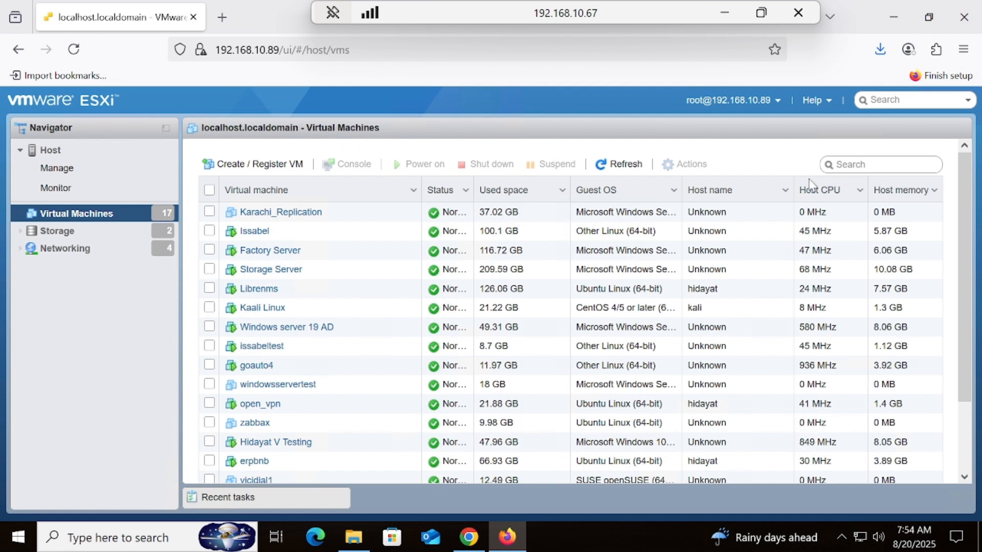
drag(966, 221, 971, 288)
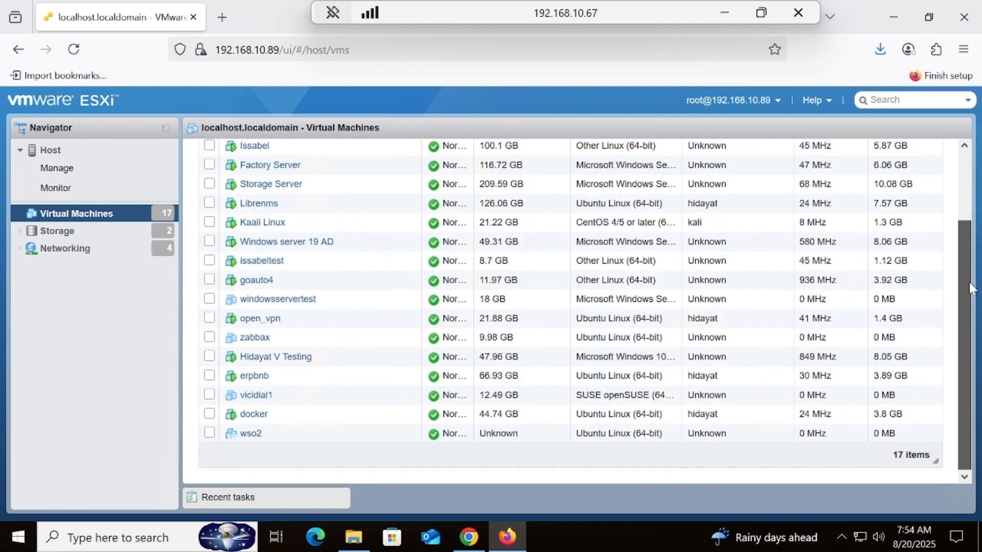
scroll(972, 288, down, 3)
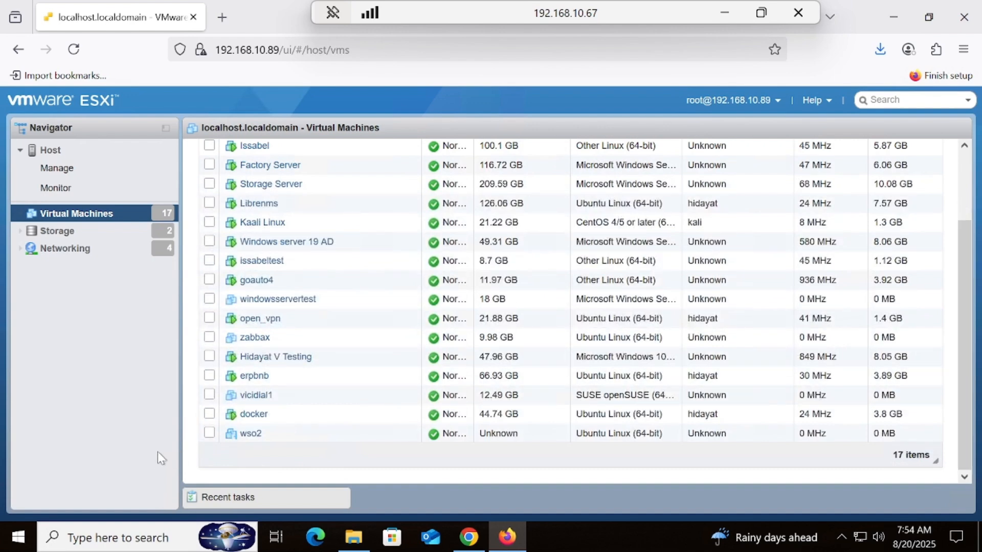
click(251, 433)
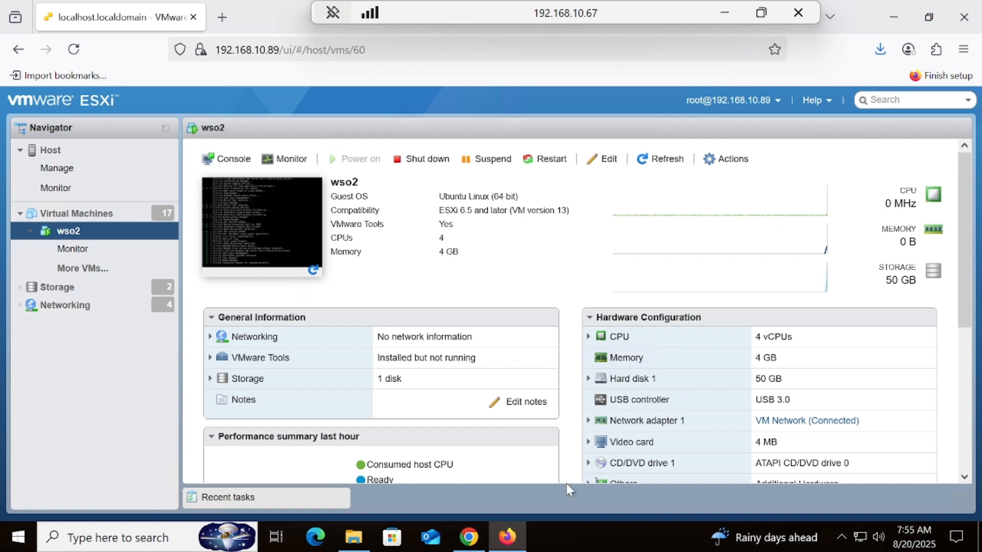
click(725, 15)
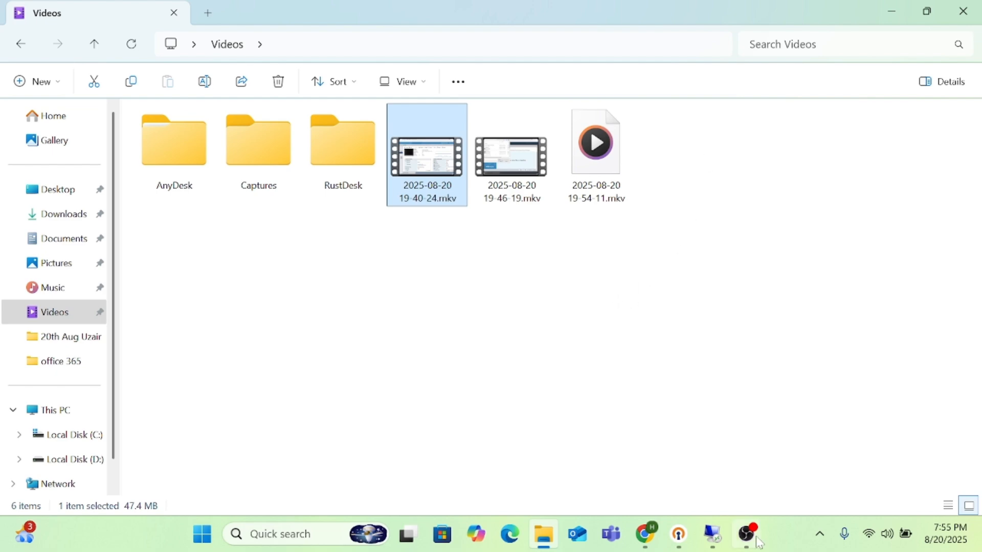